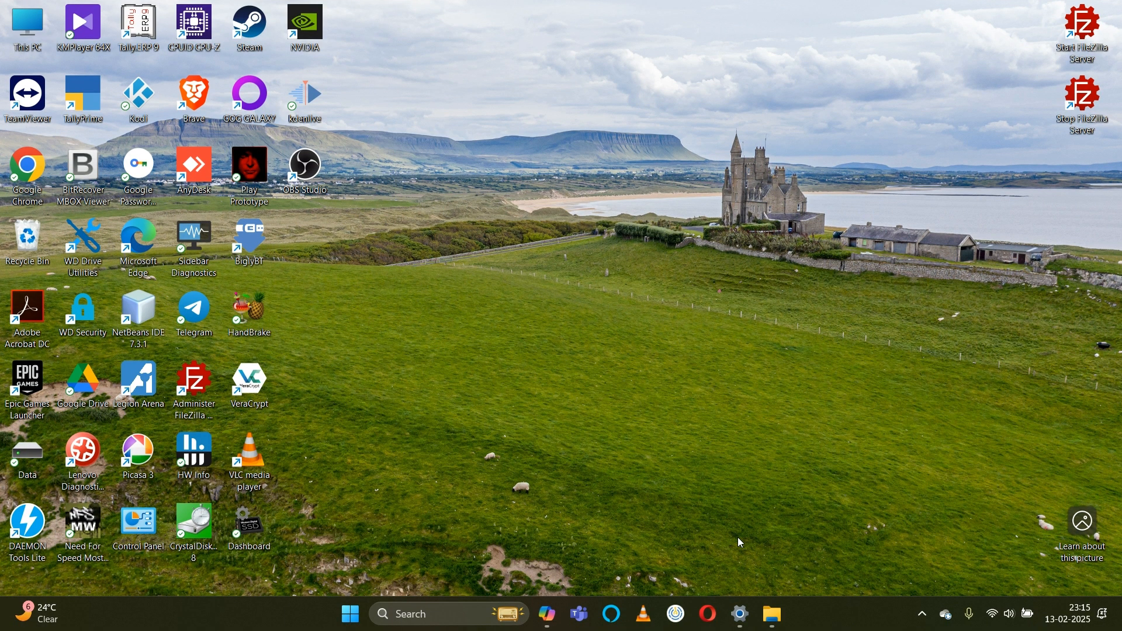
- Check the installed Windows version on the system's About page, and minimise the settings window
left_click(740, 614)
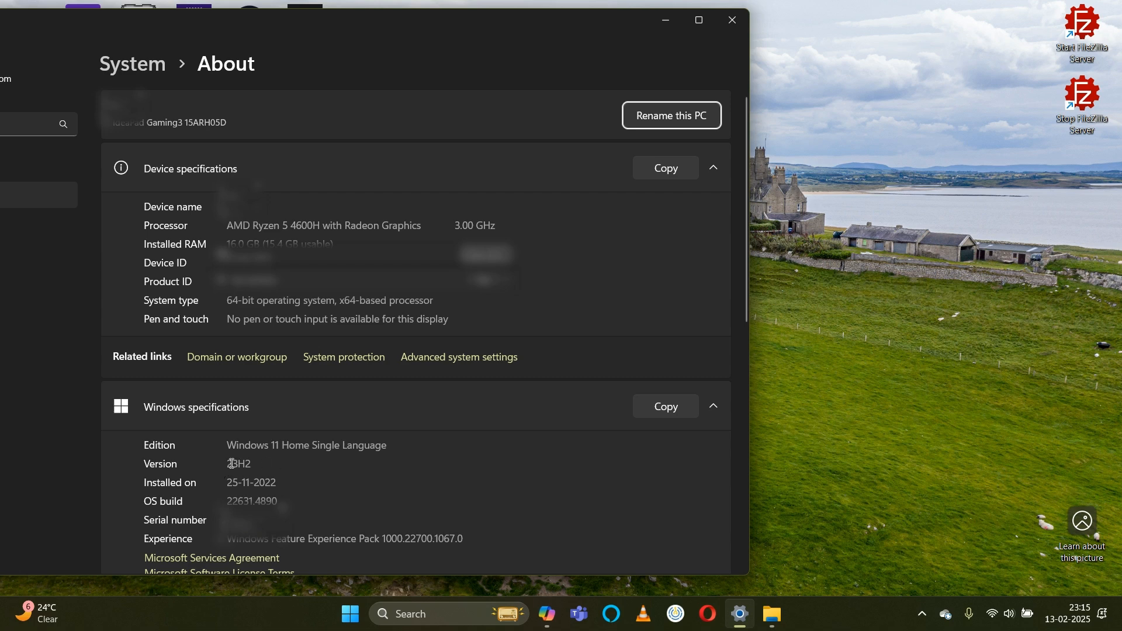
left_click_drag(226, 465, 269, 465)
left_click(269, 466)
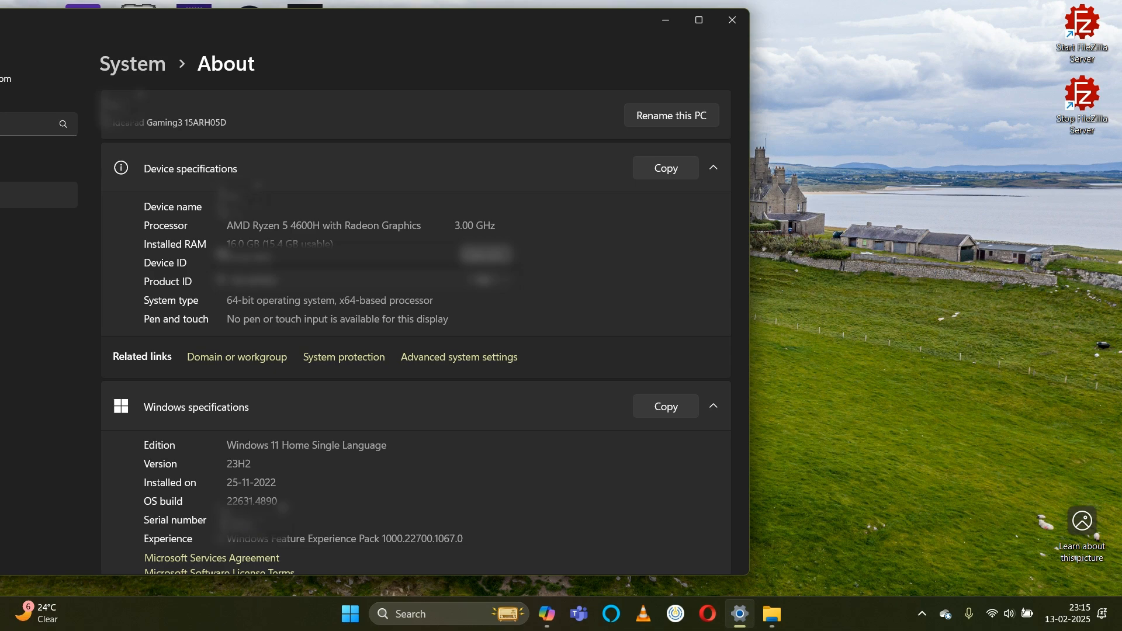
left_click(666, 20)
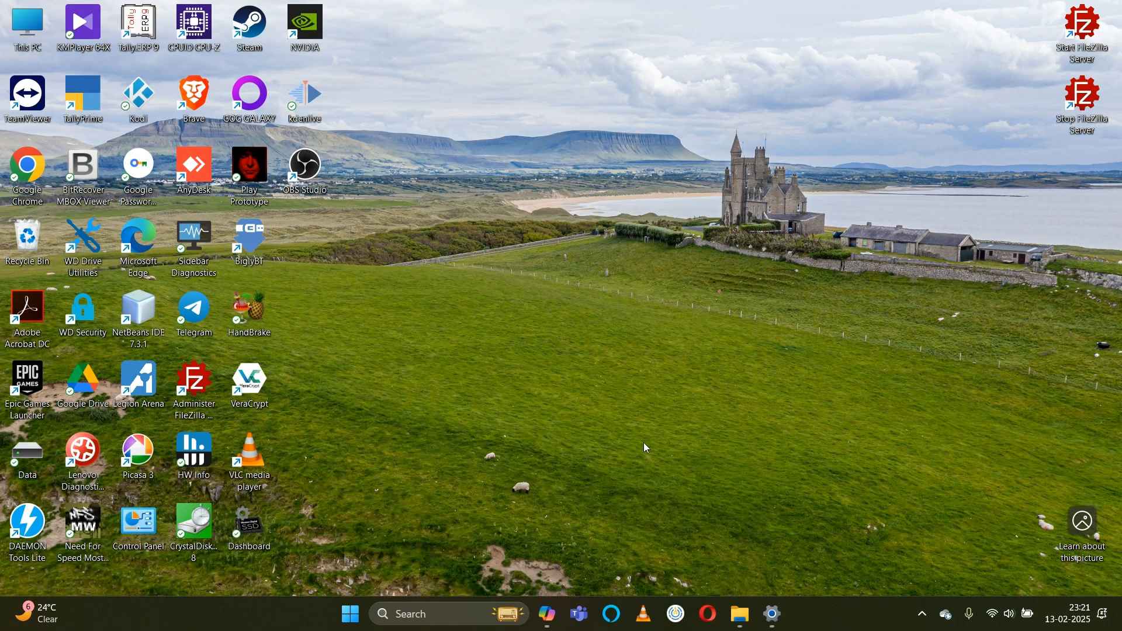
- Open the photo of the children playing football from the Edit folder in Photos
left_click(740, 625)
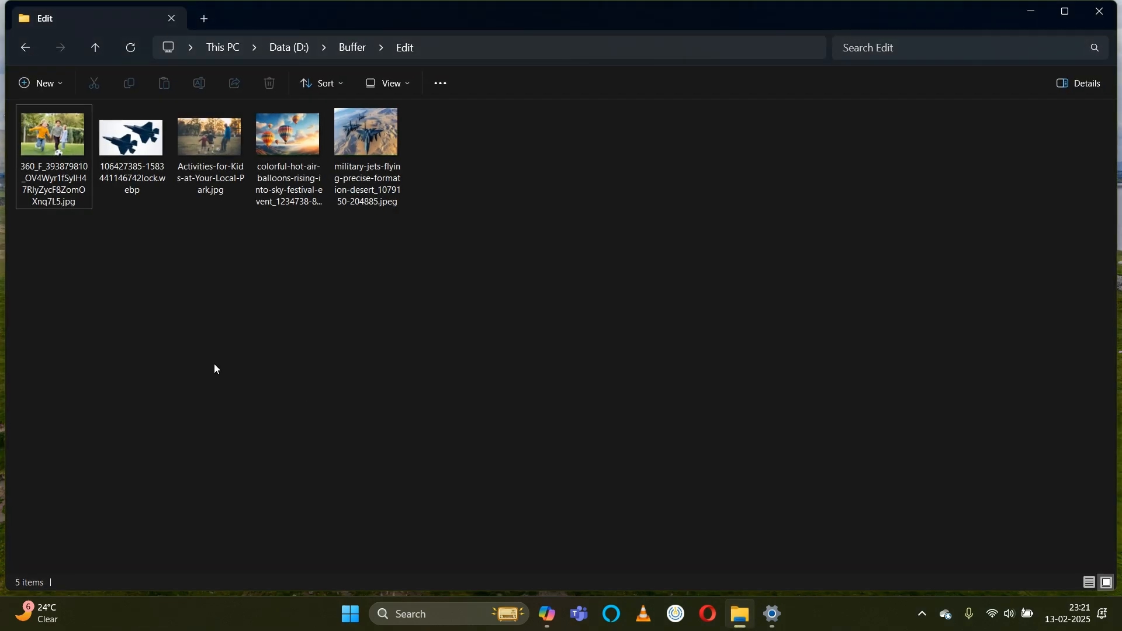
double_click(46, 192)
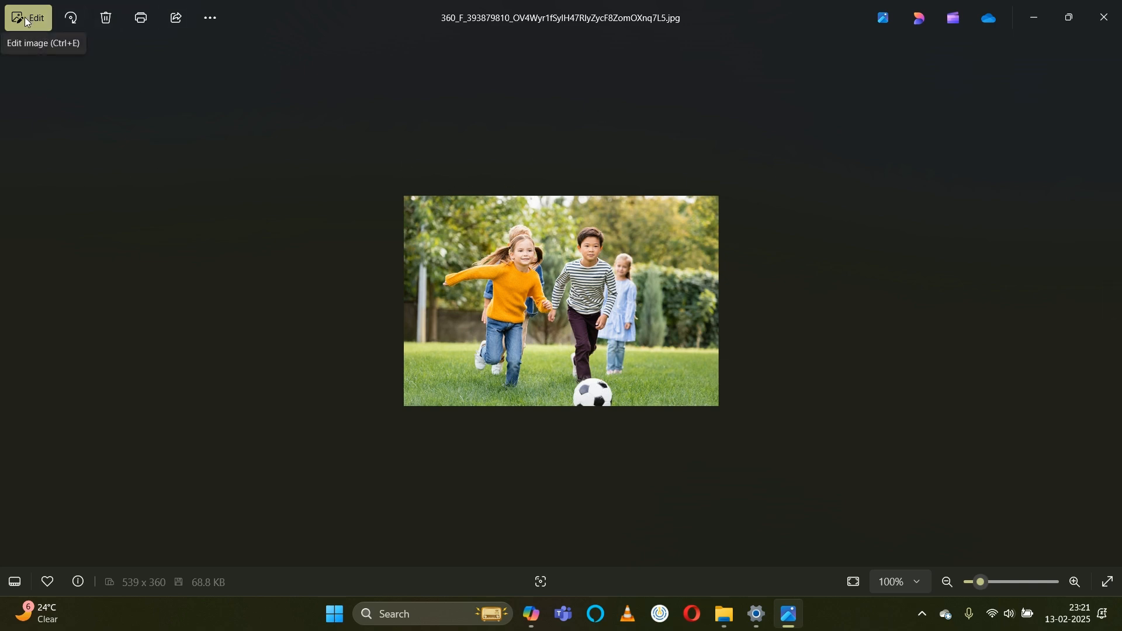
- Check the version number and details of Photos in the About section of its settings, and close the settings window
left_click(252, 23)
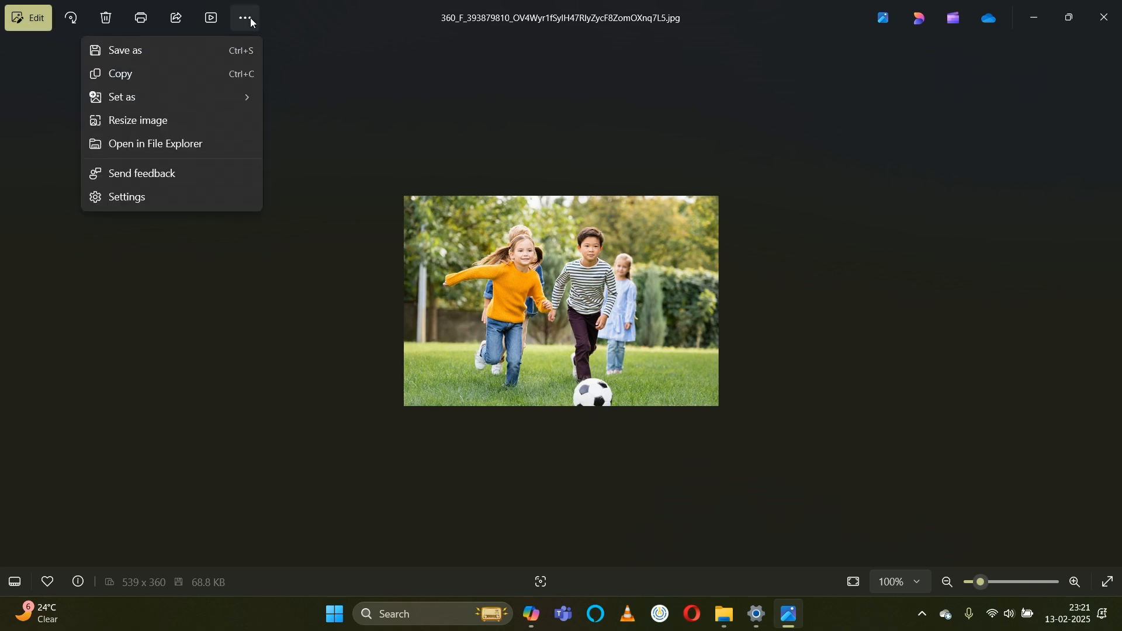
left_click(146, 202)
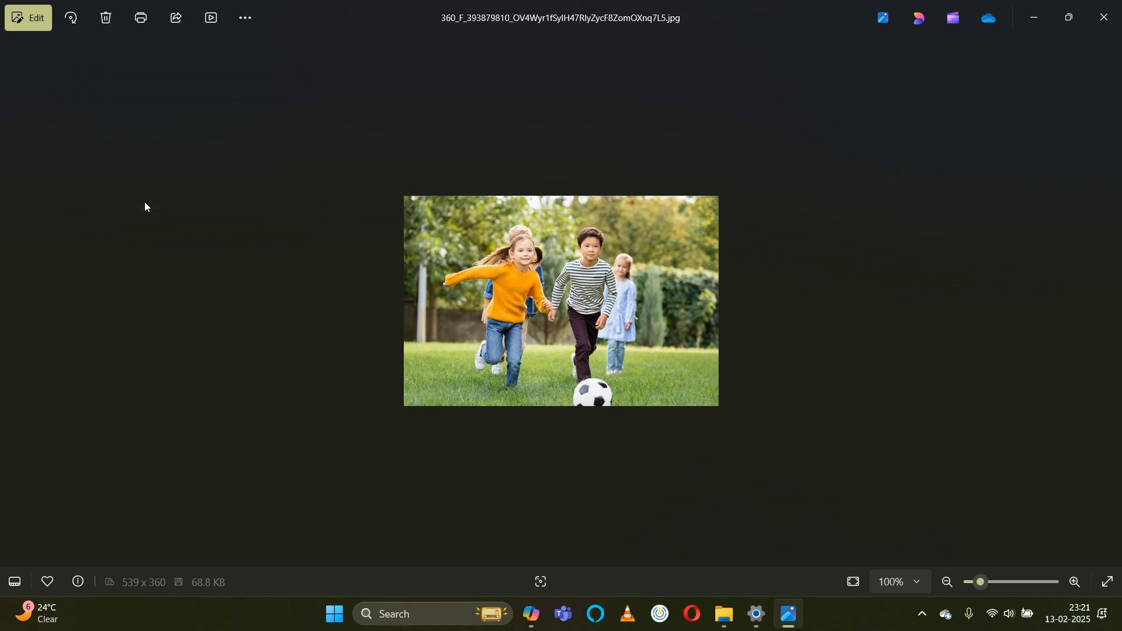
scroll(520, 310, "down", 10)
scroll(474, 377, "down", 2)
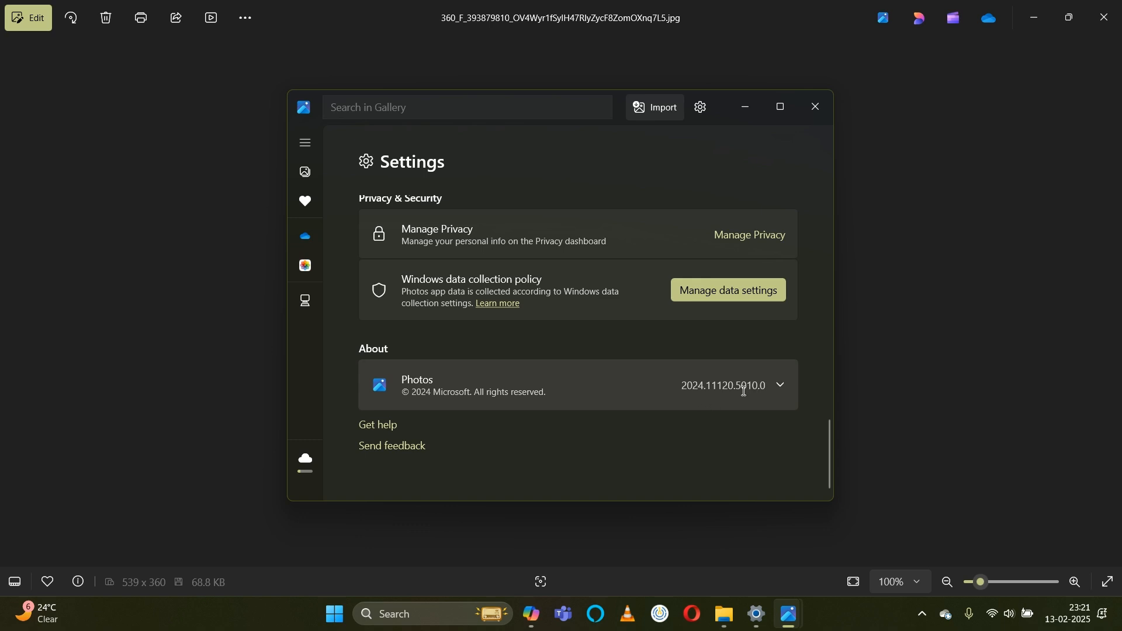
left_click_drag(686, 387, 764, 391)
left_click(780, 395)
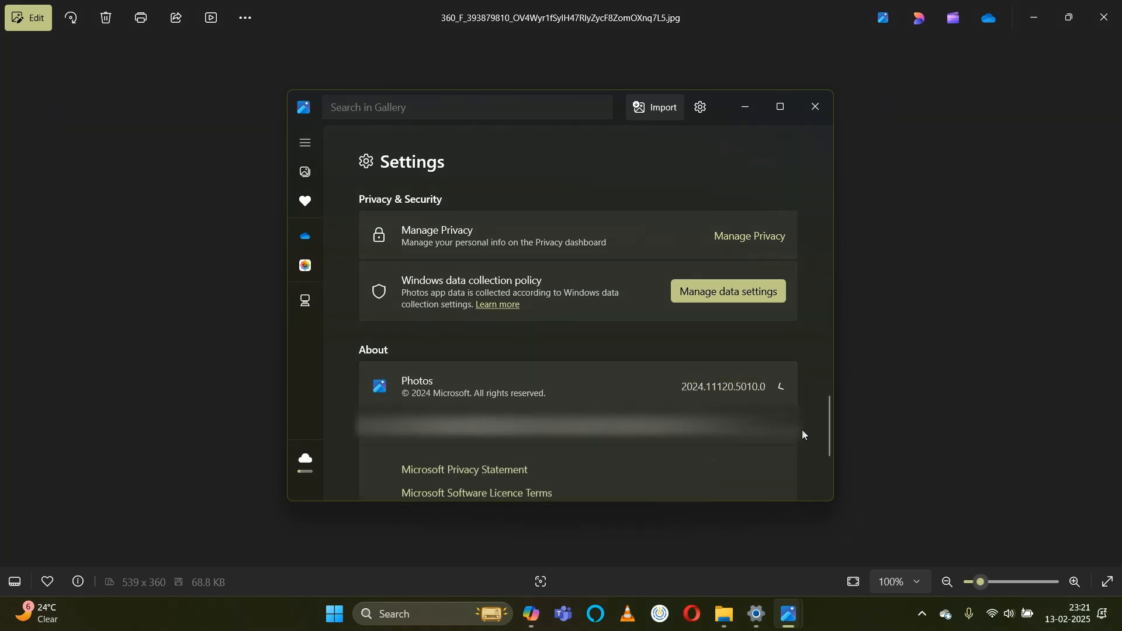
left_click(782, 401)
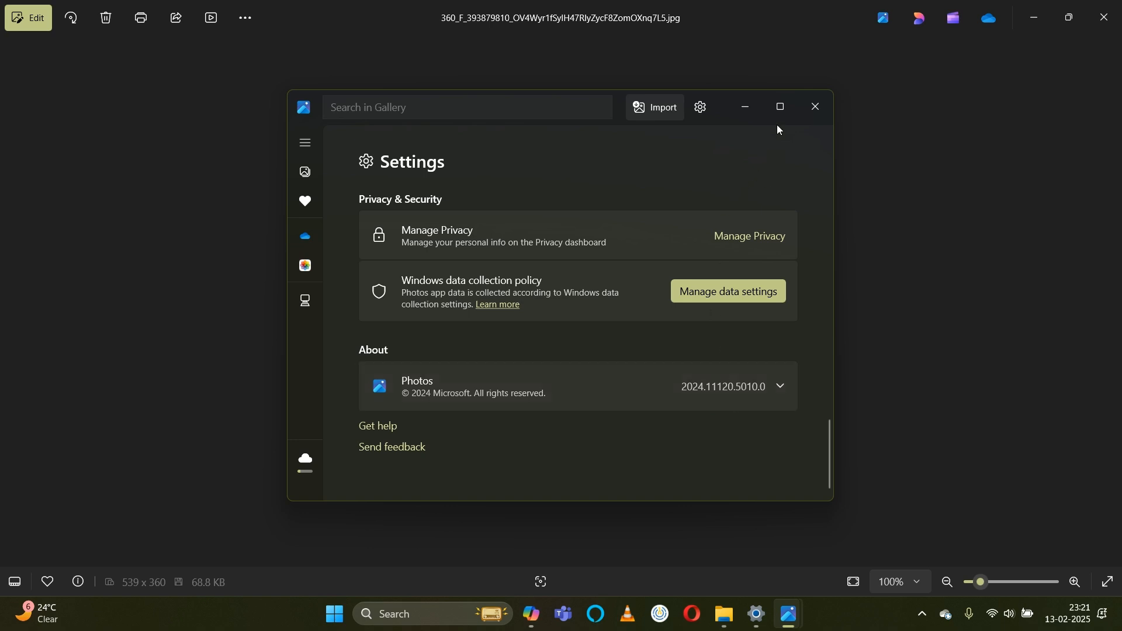
left_click(806, 113)
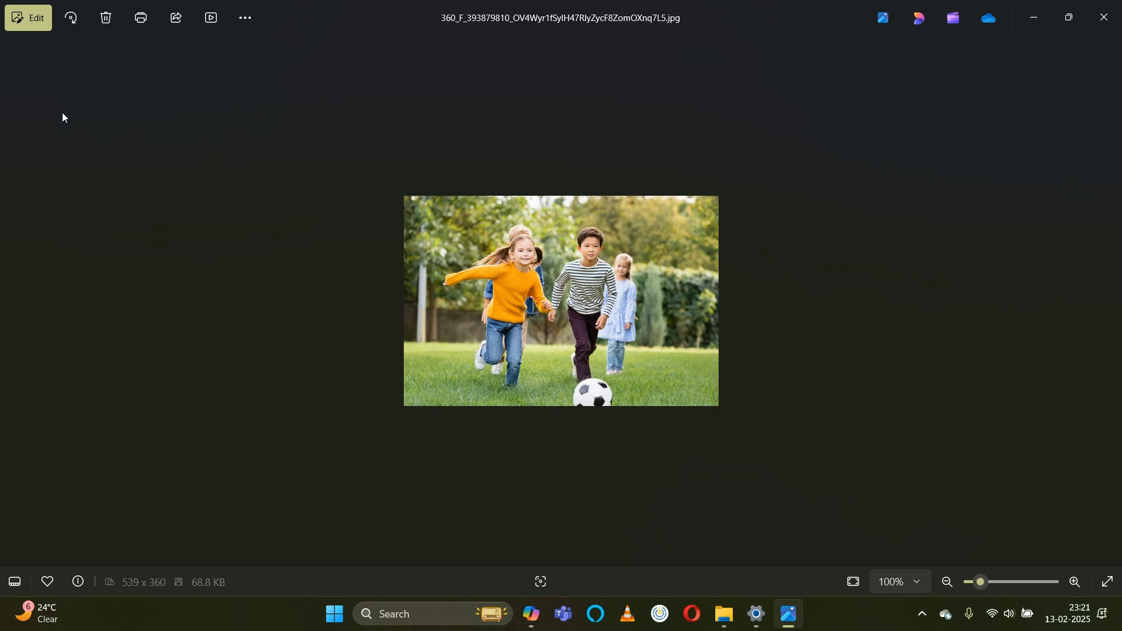
- Open the football photo for editing, try Auto Enhance among the filters, and turn it off again
left_click(25, 31)
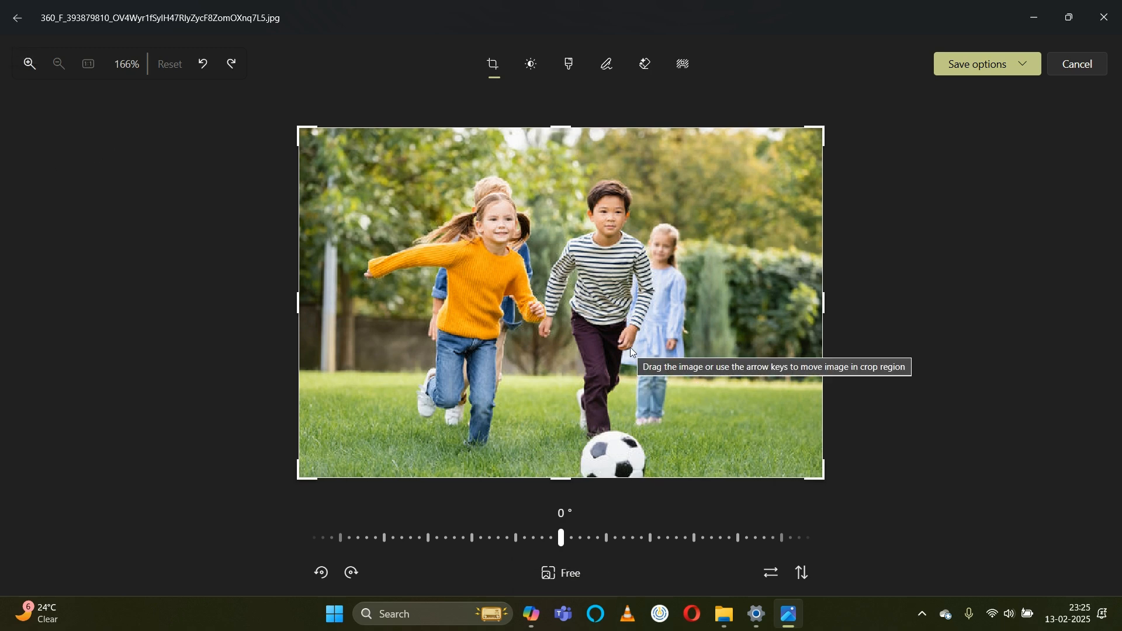
left_click(530, 69)
left_click(570, 69)
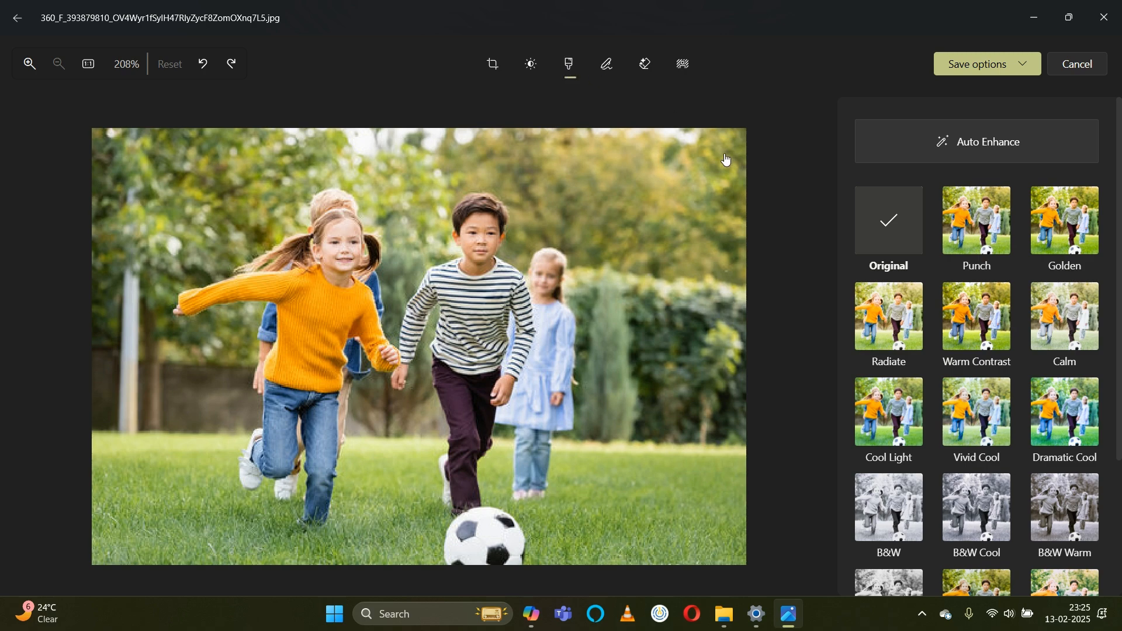
left_click(968, 146)
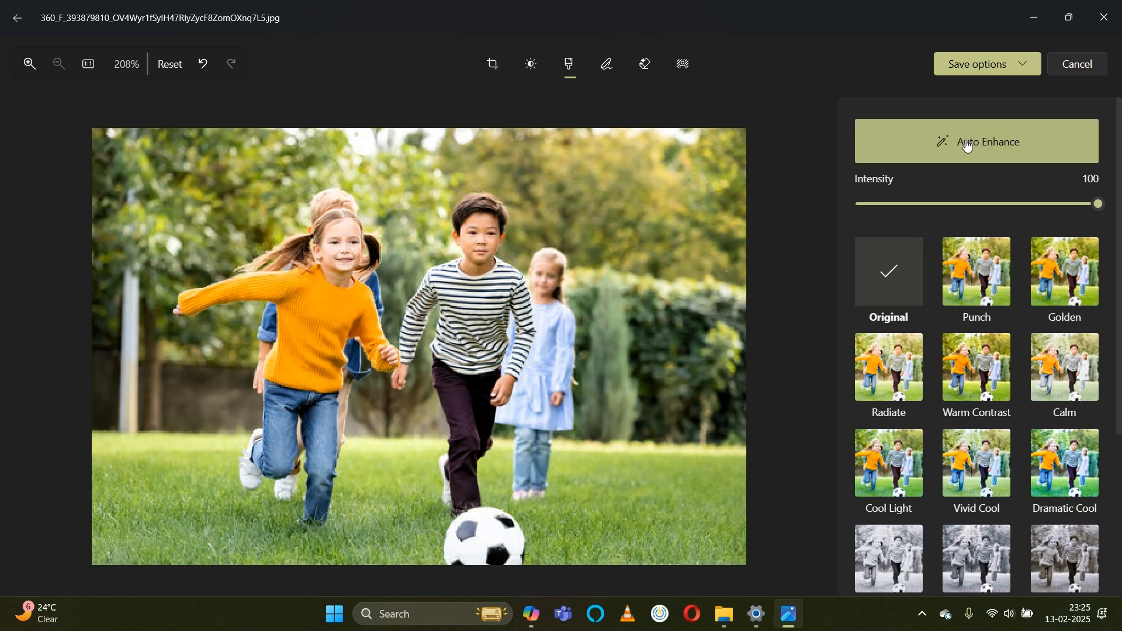
left_click(968, 146)
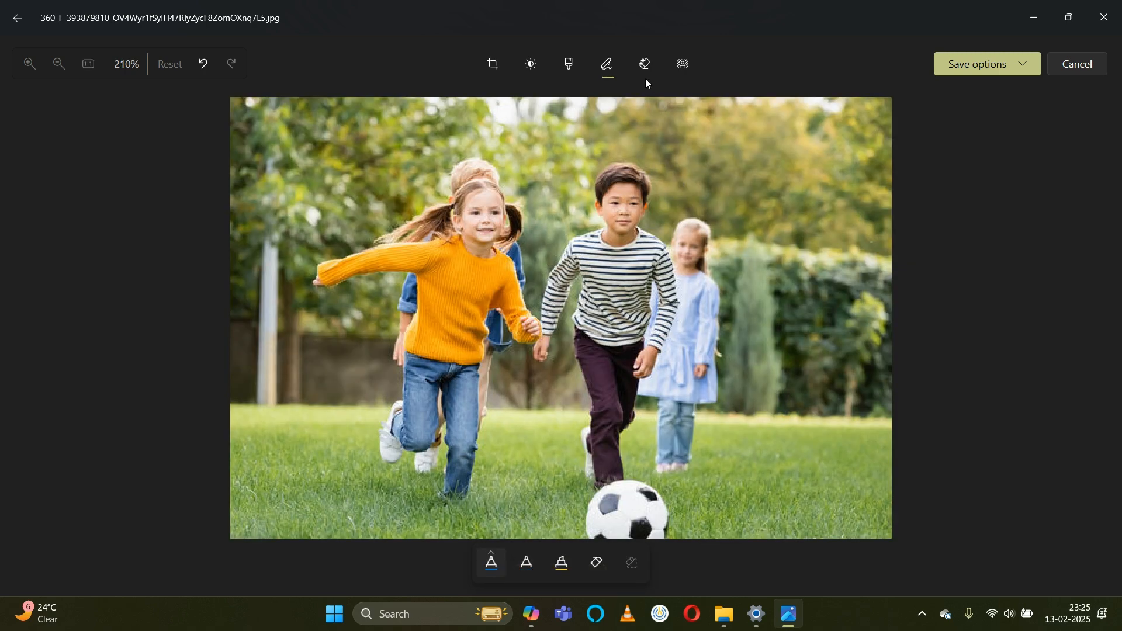
- Look at the Generative Erase options and the background blur, remove and replace options
left_click(645, 65)
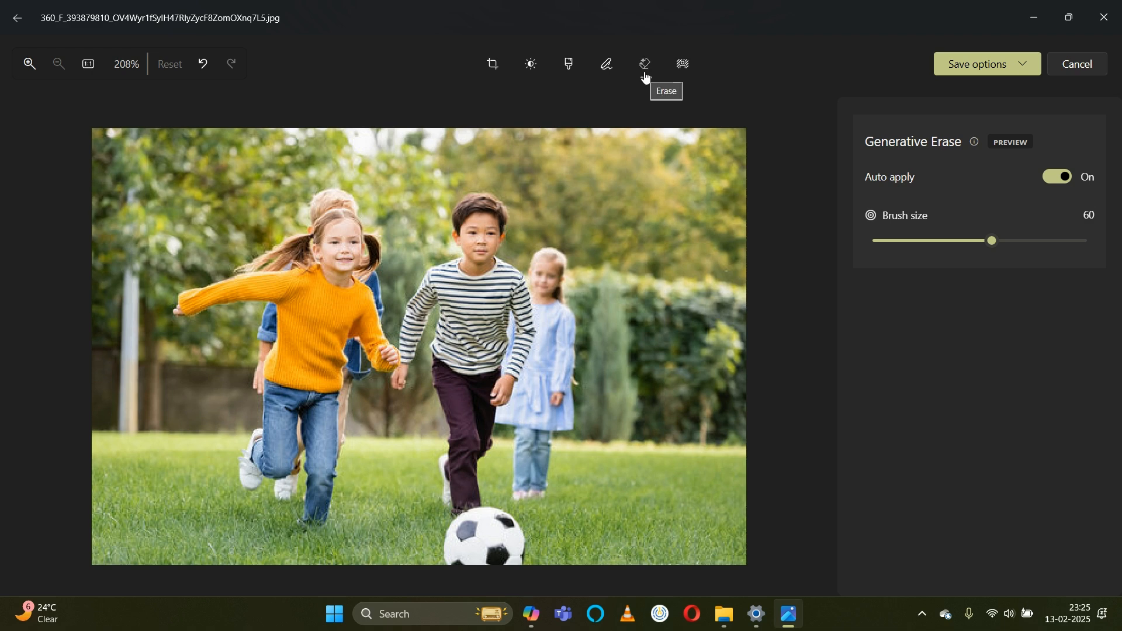
left_click(680, 69)
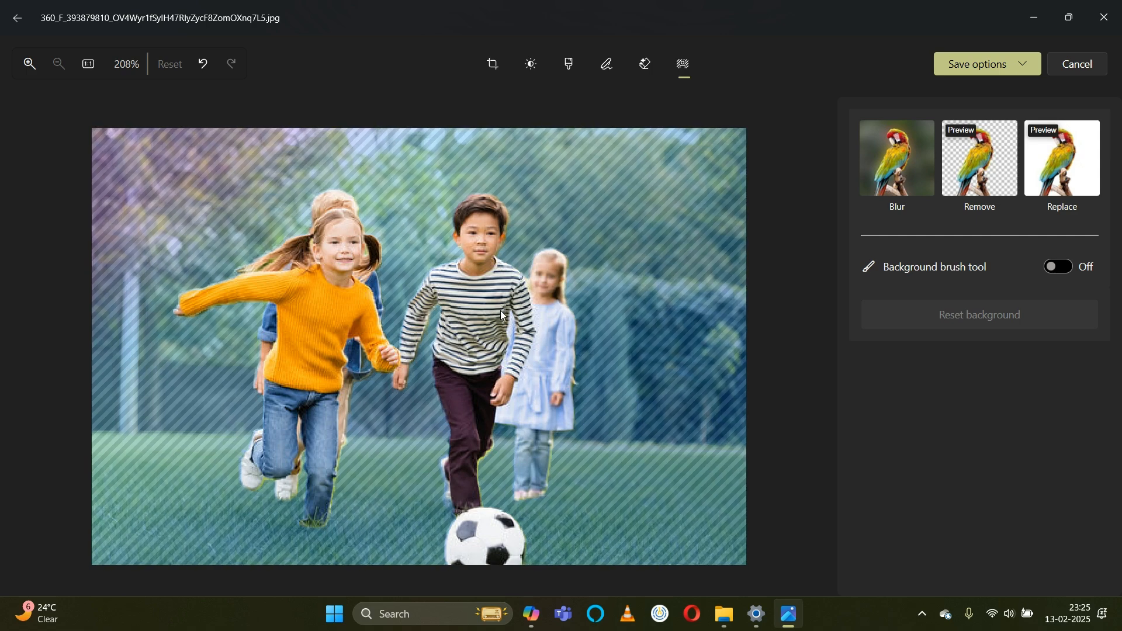
- Erase the football in front of the boy using Generative Erase with a brush size of 40
left_click(646, 68)
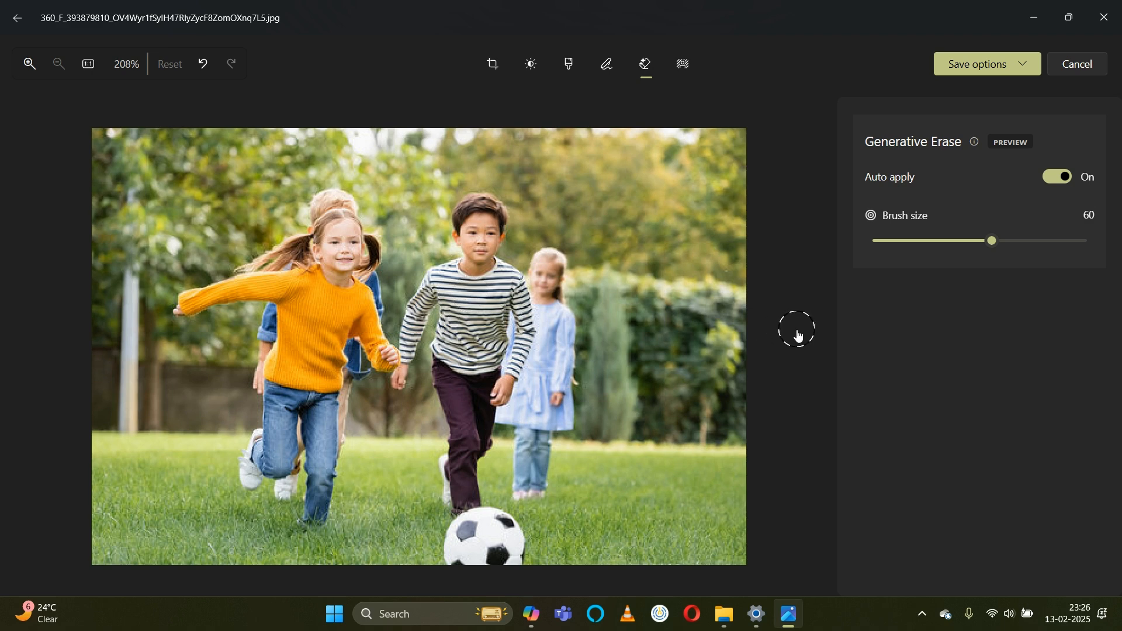
left_click(987, 247)
left_click_drag(988, 247, 945, 243)
mouse_move(471, 529)
left_mouse_down()
mouse_move(455, 562)
mouse_move(488, 549)
left_mouse_up()
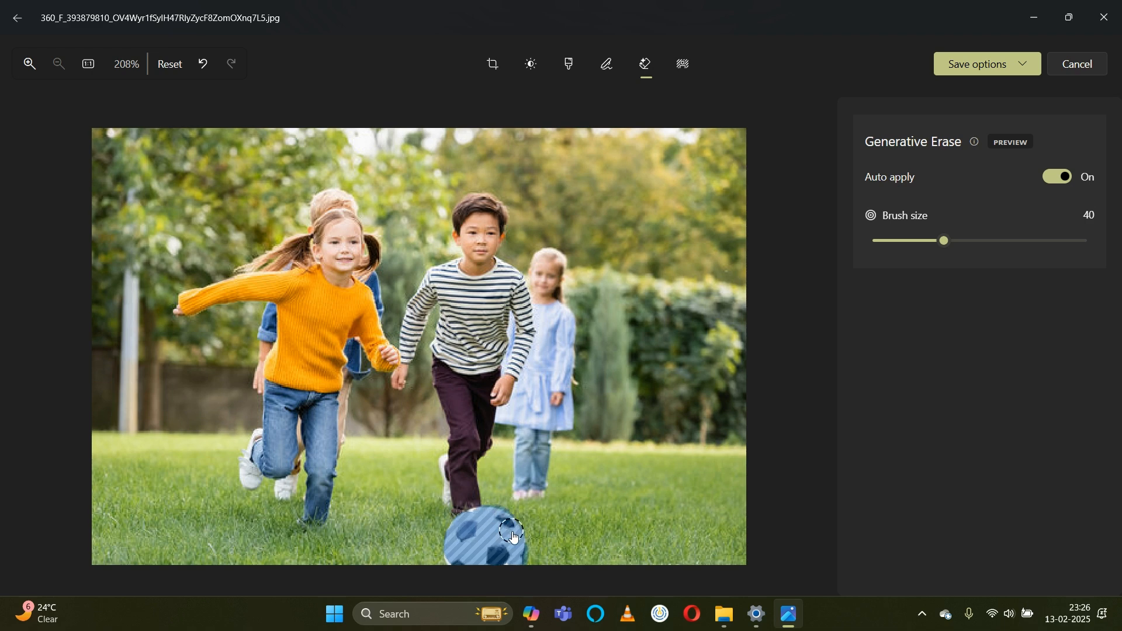
mouse_move(479, 527)
left_mouse_down()
mouse_move(488, 537)
mouse_move(476, 552)
mouse_move(484, 530)
left_mouse_up()
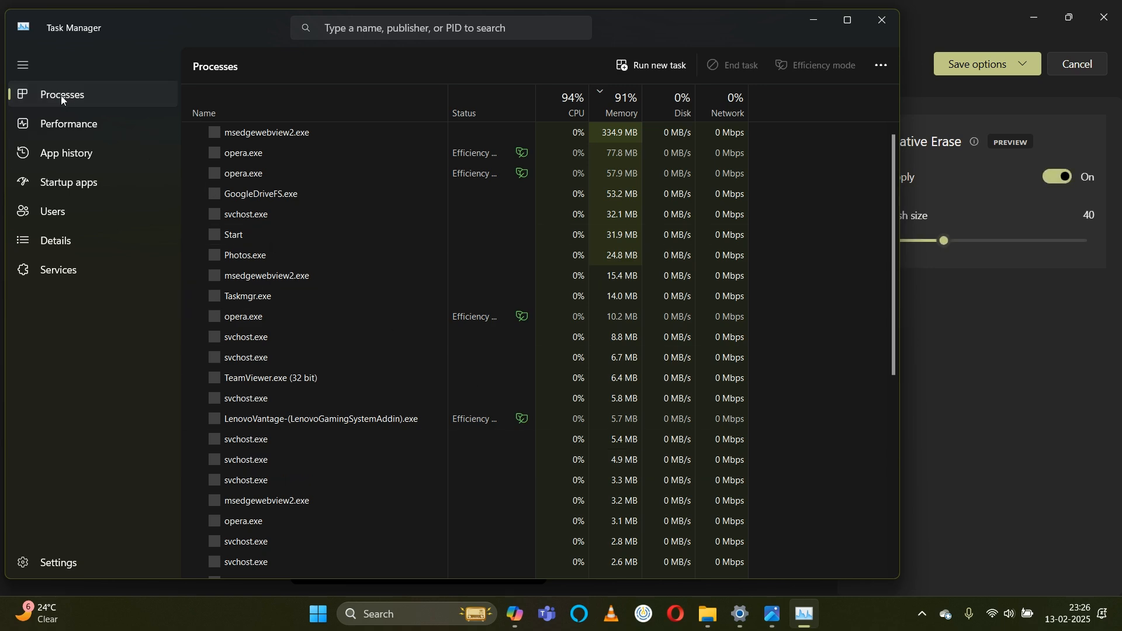
- Check the computer's memory usage in Task Manager, return to the photo, and dismiss the erase notification
left_click(102, 129)
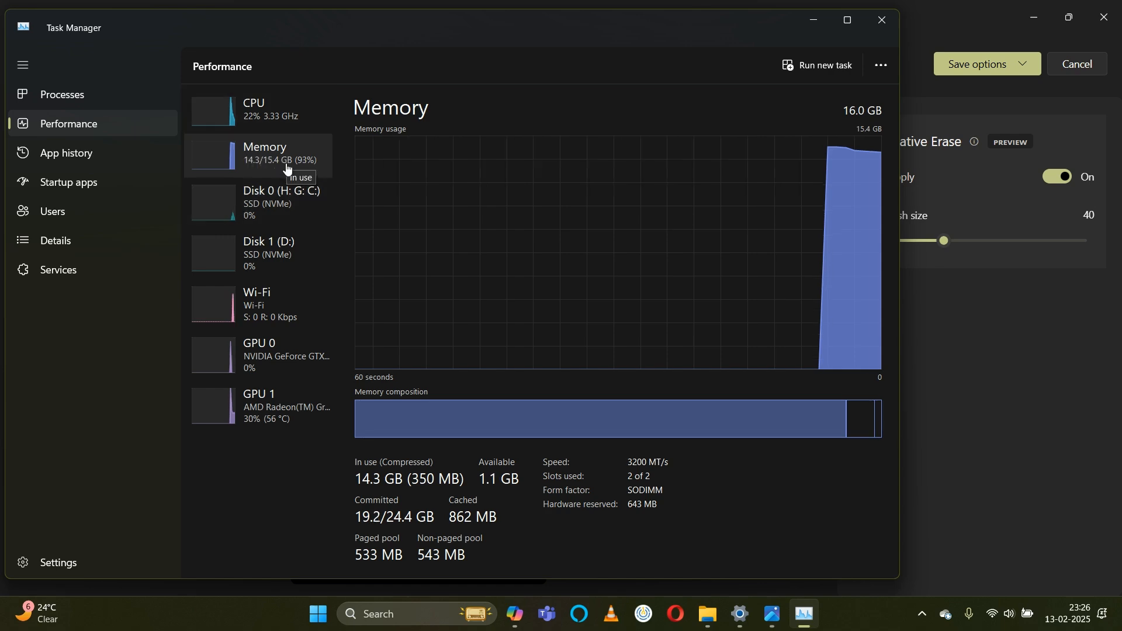
left_click(814, 22)
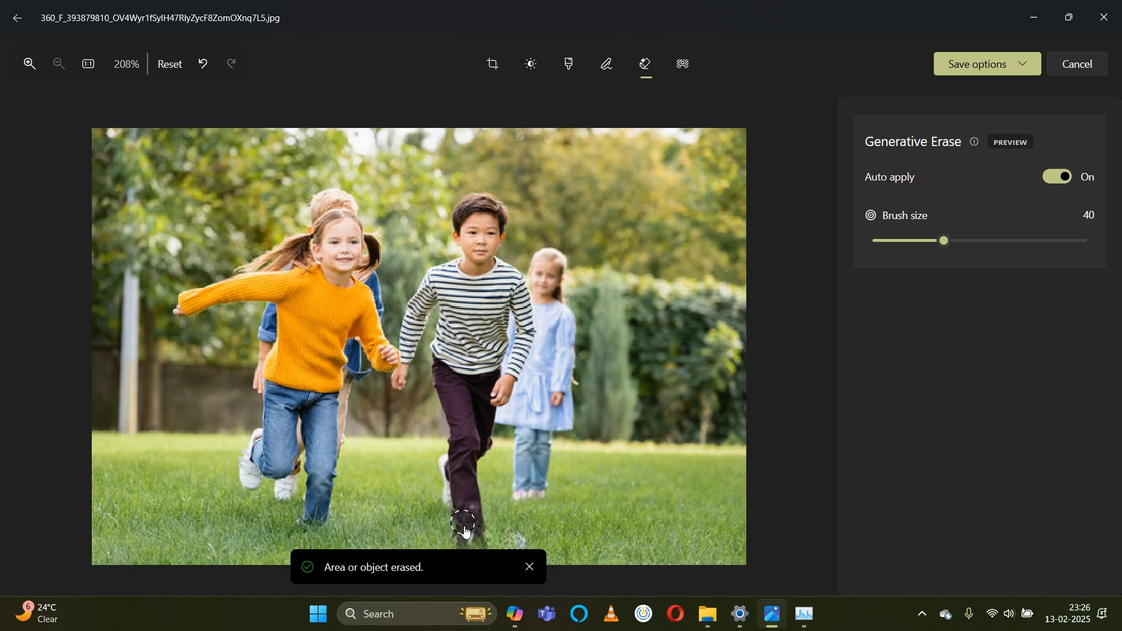
left_click(530, 568)
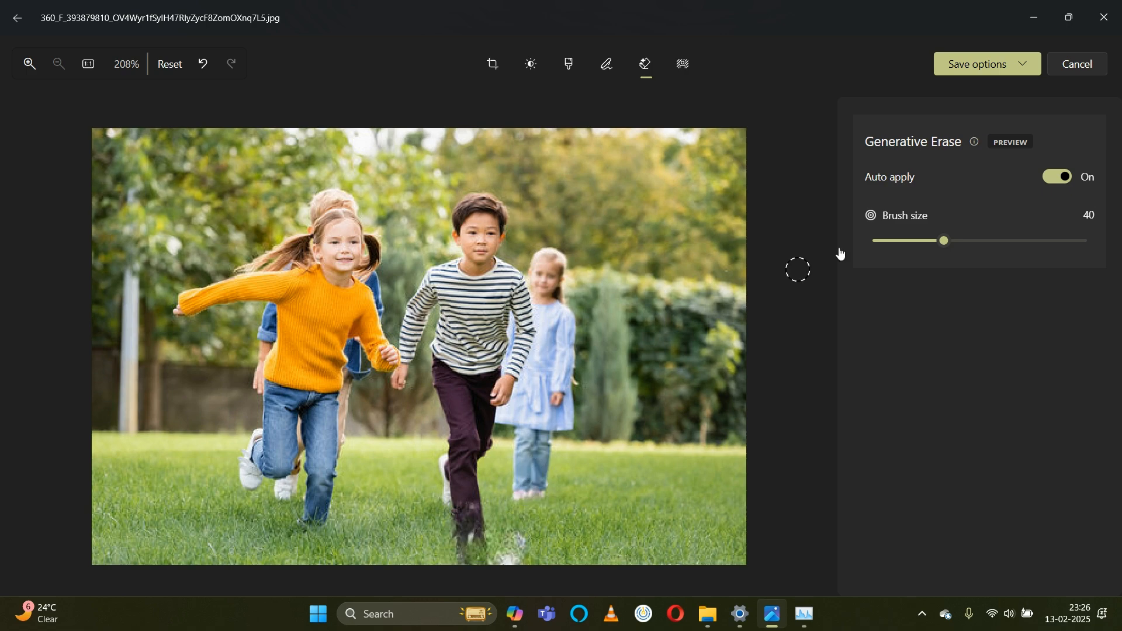
- Erase the girl in the light blue dress behind the boy using Generative Erase with a brush size of 36
left_click_drag(942, 242, 935, 244)
left_click_drag(529, 475, 531, 440)
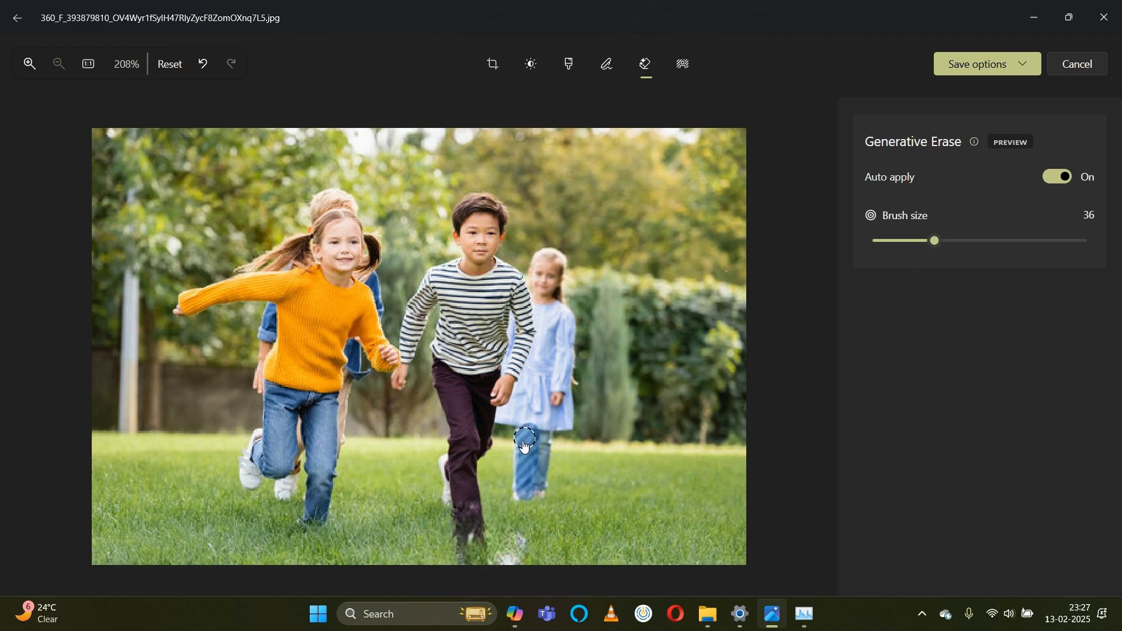
mouse_move(560, 429)
left_mouse_down()
mouse_move(558, 386)
mouse_move(529, 374)
mouse_move(509, 425)
mouse_move(547, 357)
mouse_move(549, 260)
mouse_move(533, 310)
mouse_move(533, 377)
mouse_move(562, 406)
left_mouse_up()
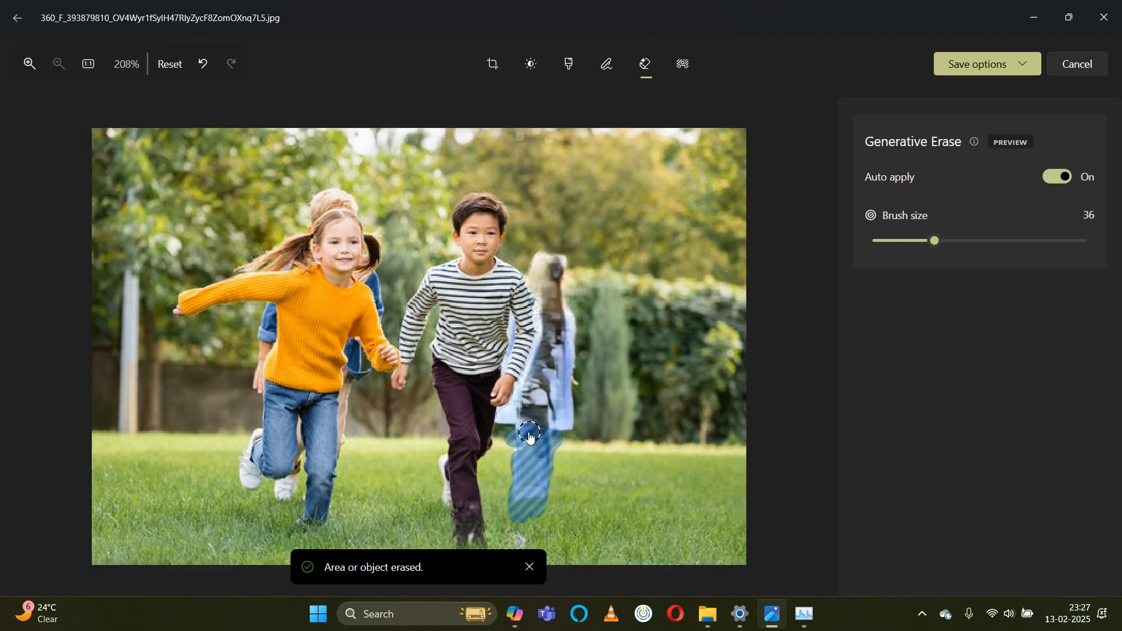
left_click_drag(533, 438, 534, 440)
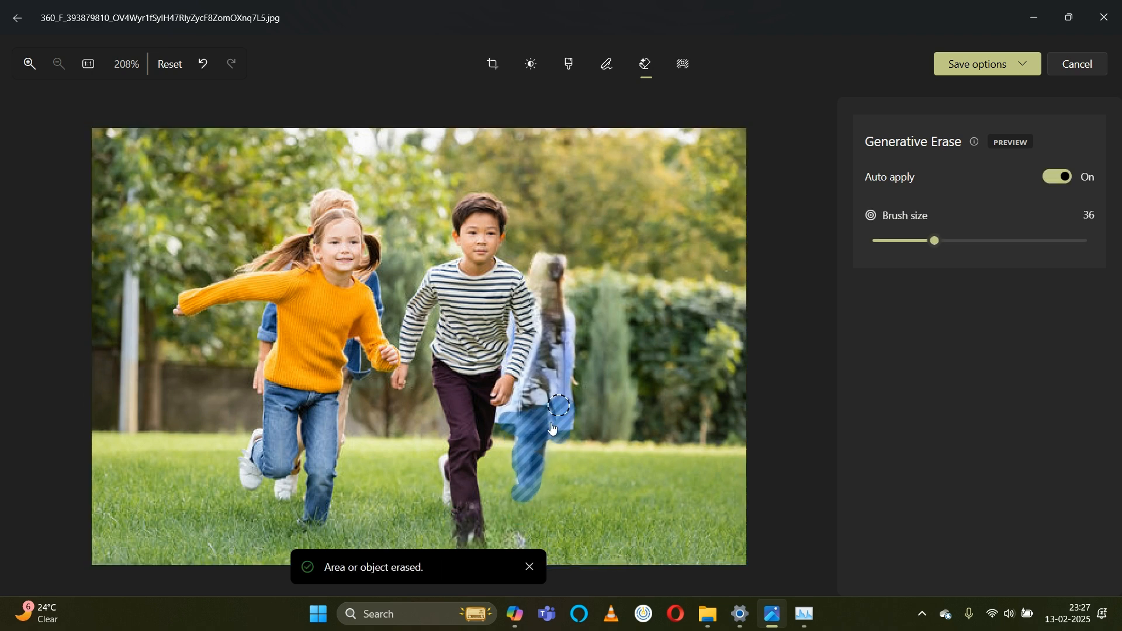
left_click_drag(563, 411, 564, 412)
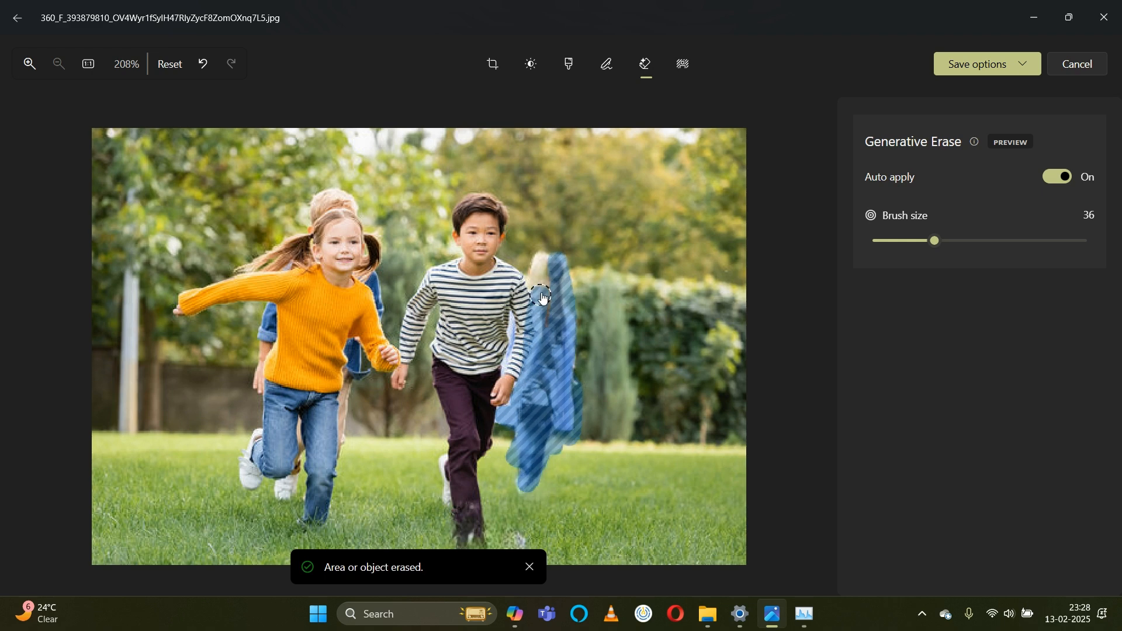
left_click_drag(538, 276, 582, 343)
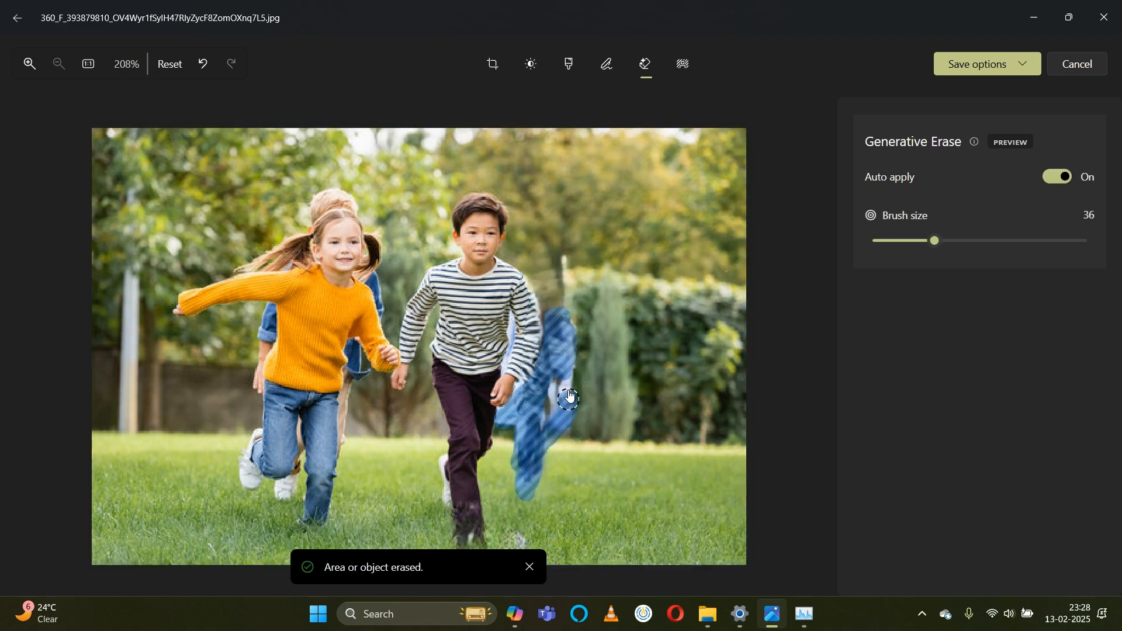
left_click_drag(573, 345, 563, 406)
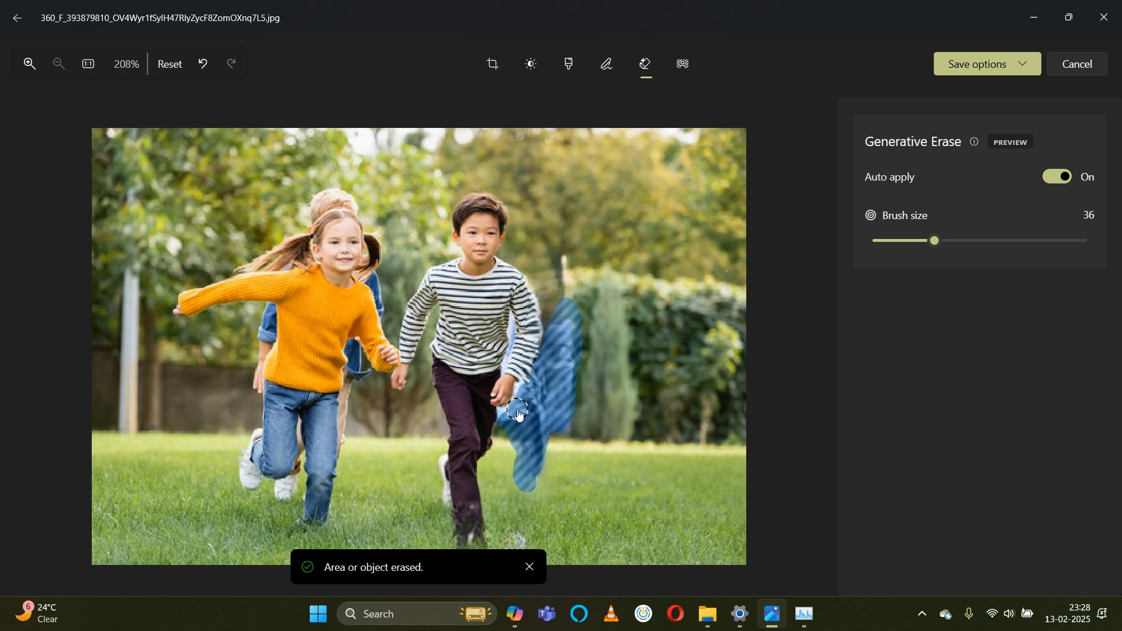
left_click_drag(519, 414, 543, 380)
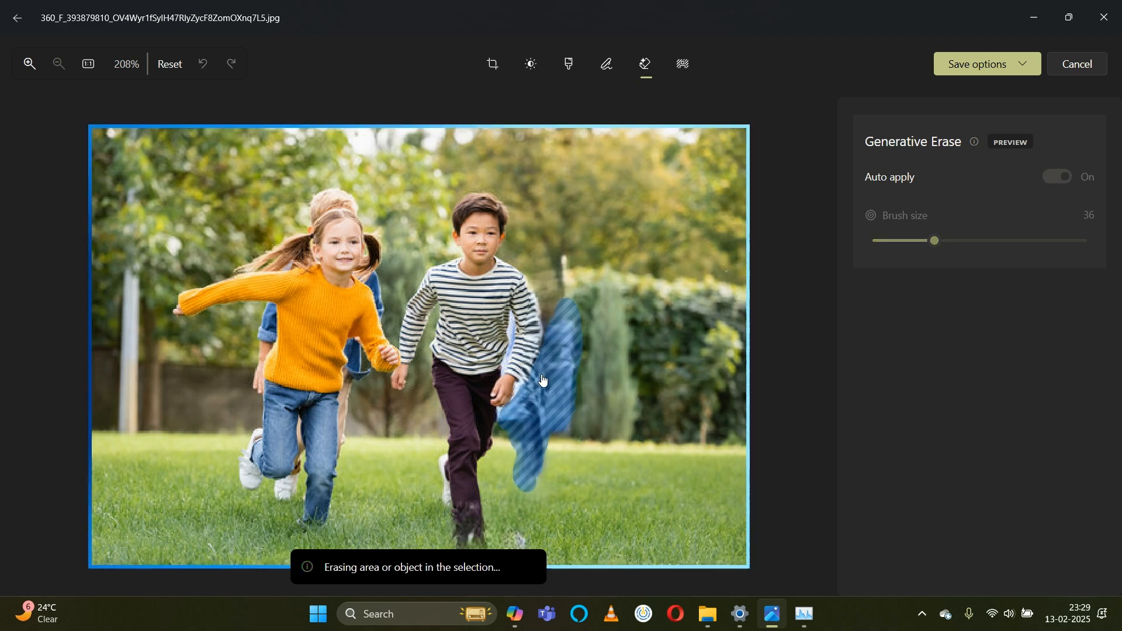
left_click_drag(538, 438, 520, 474)
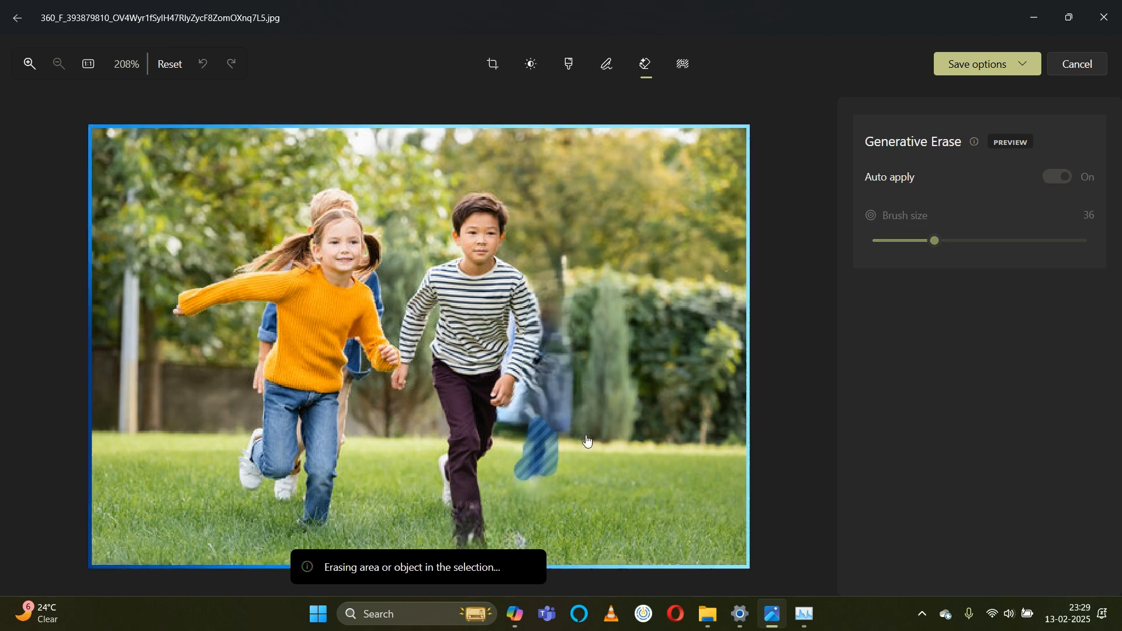
left_click_drag(534, 433, 523, 480)
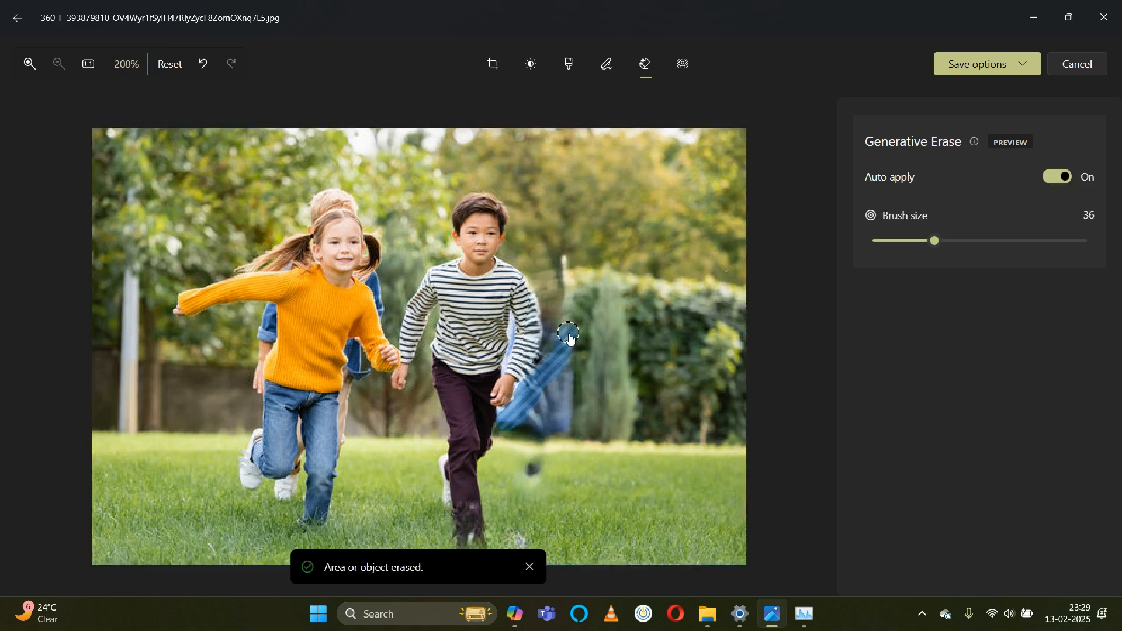
left_click_drag(547, 413, 544, 431)
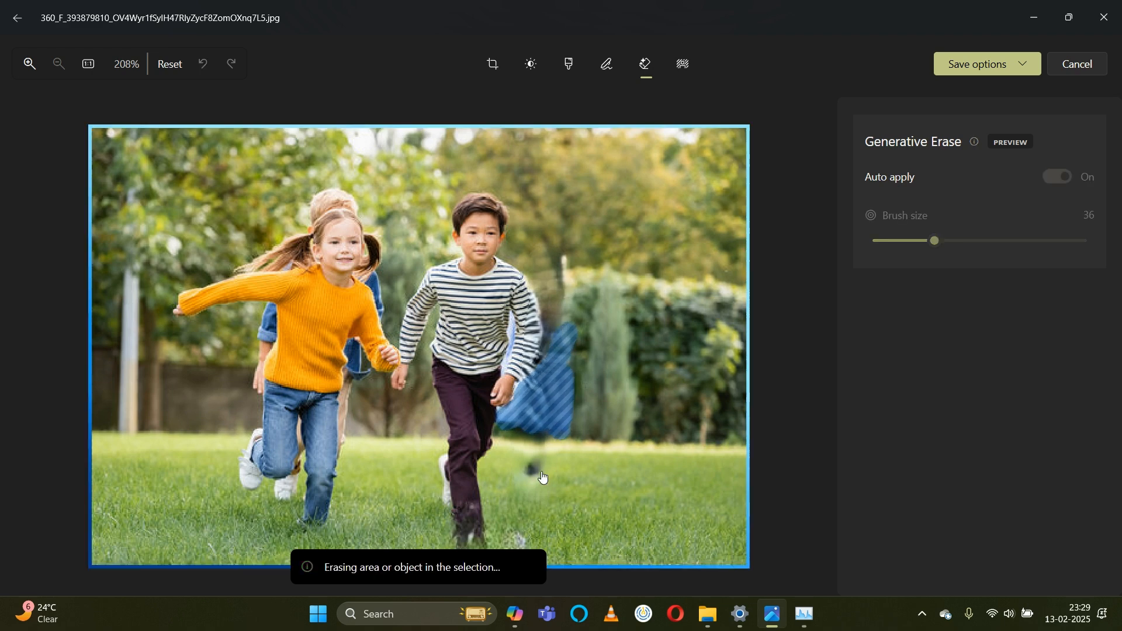
left_click_drag(543, 477, 536, 473)
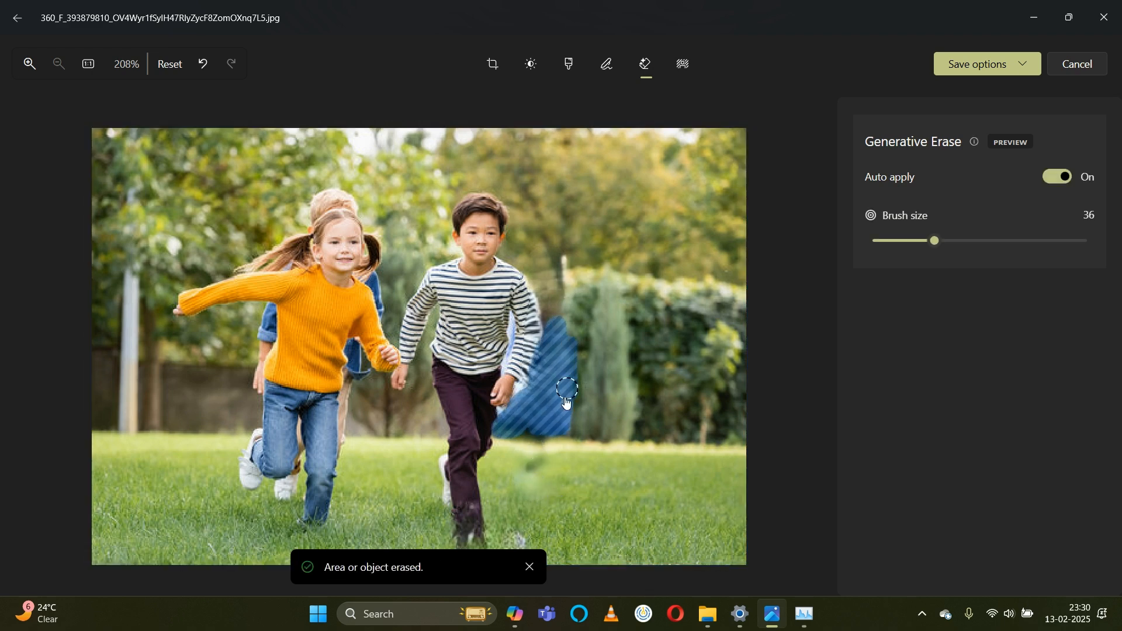
left_click_drag(525, 395, 569, 404)
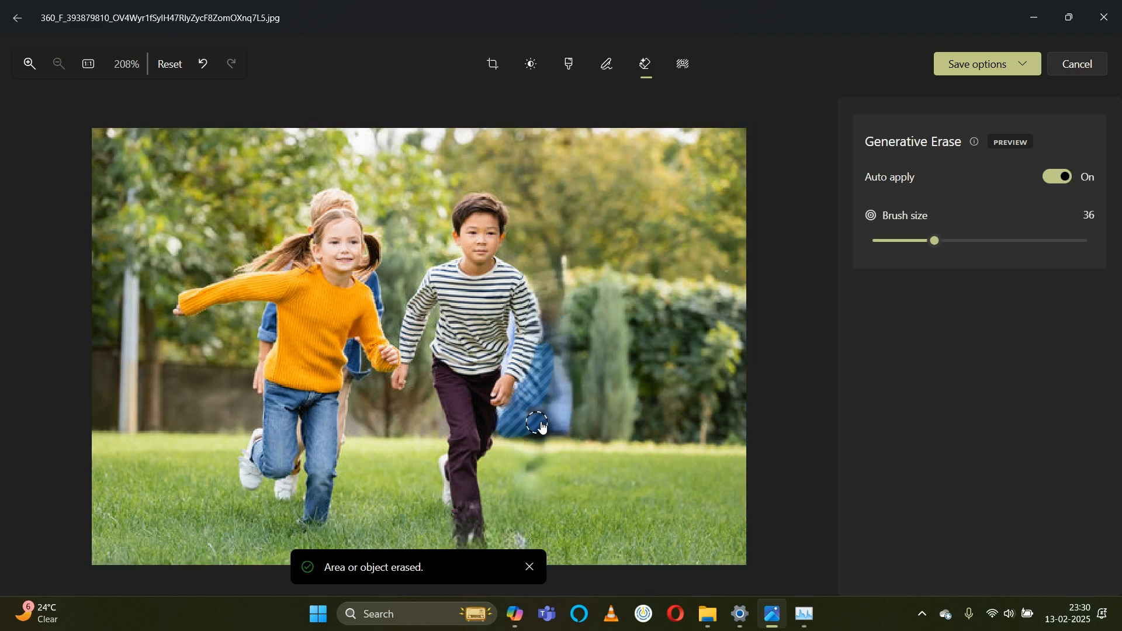
left_click_drag(566, 417, 565, 415)
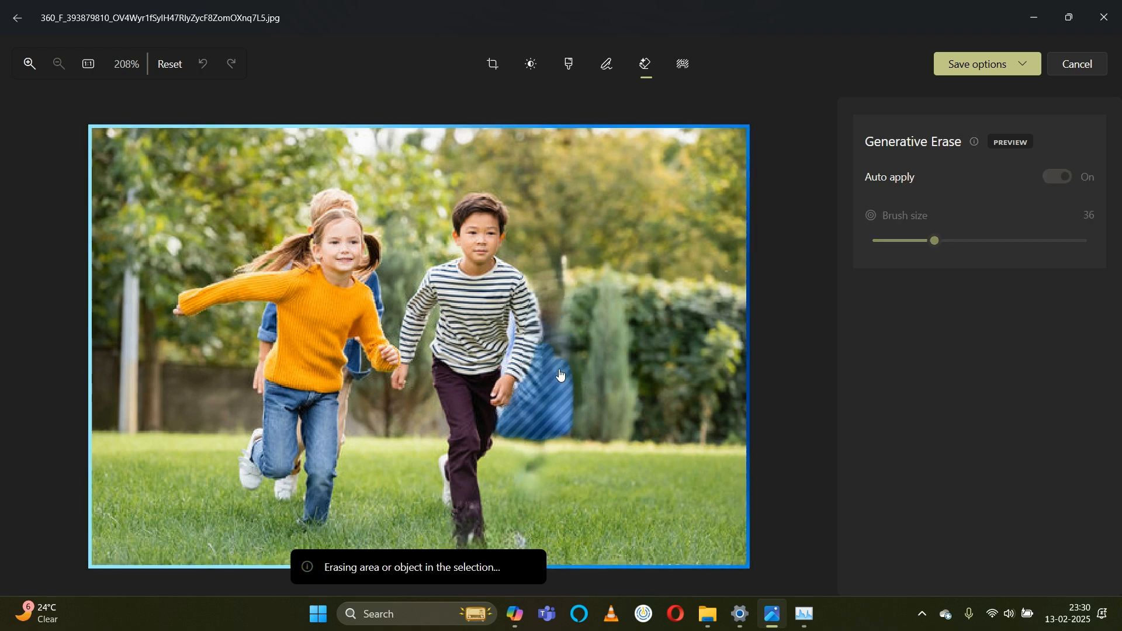
left_click_drag(562, 358, 558, 430)
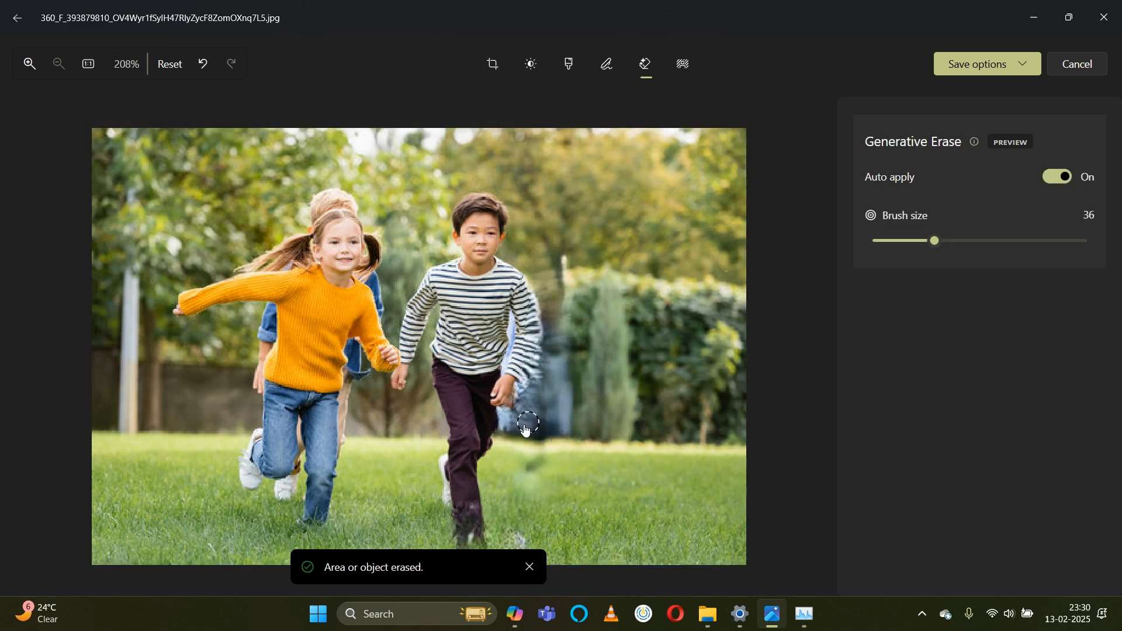
mouse_move(506, 424)
left_mouse_down()
mouse_move(553, 416)
mouse_move(523, 411)
mouse_move(551, 371)
mouse_move(574, 393)
left_mouse_up()
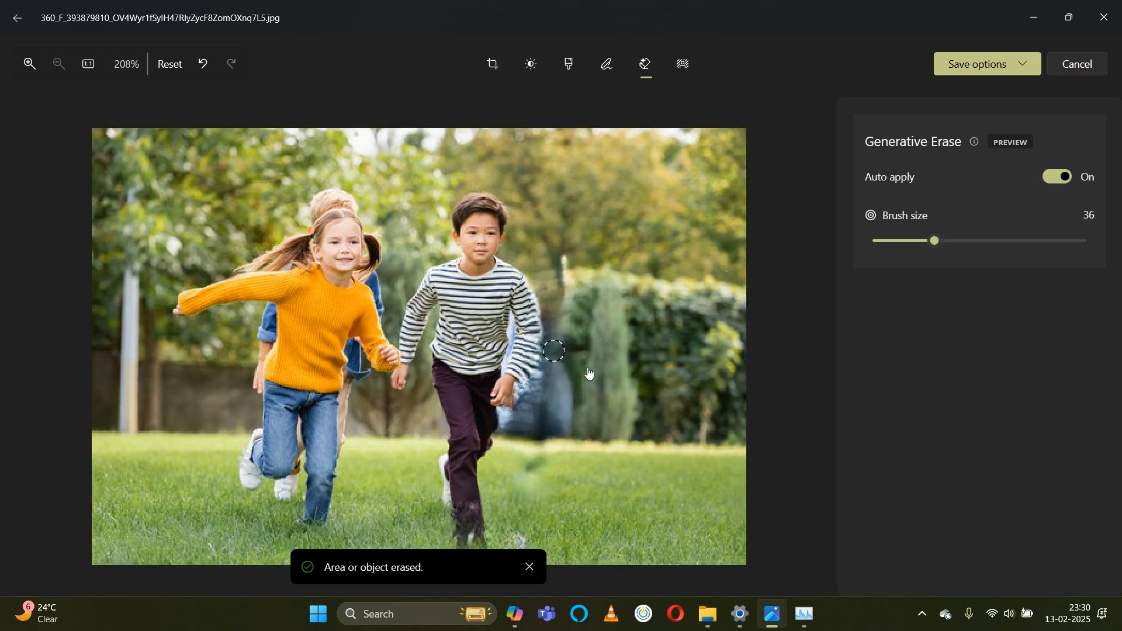
- Turn on the background brush tool and add the leftover patches beside the boy and at his feet to the background mask
left_click(673, 75)
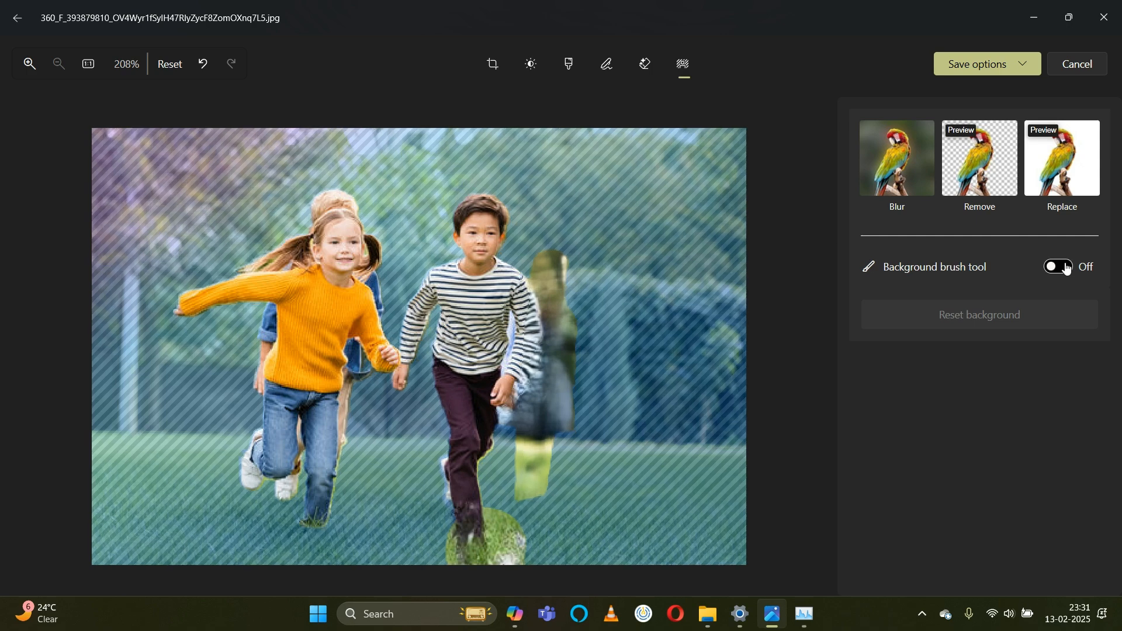
left_click(1062, 268)
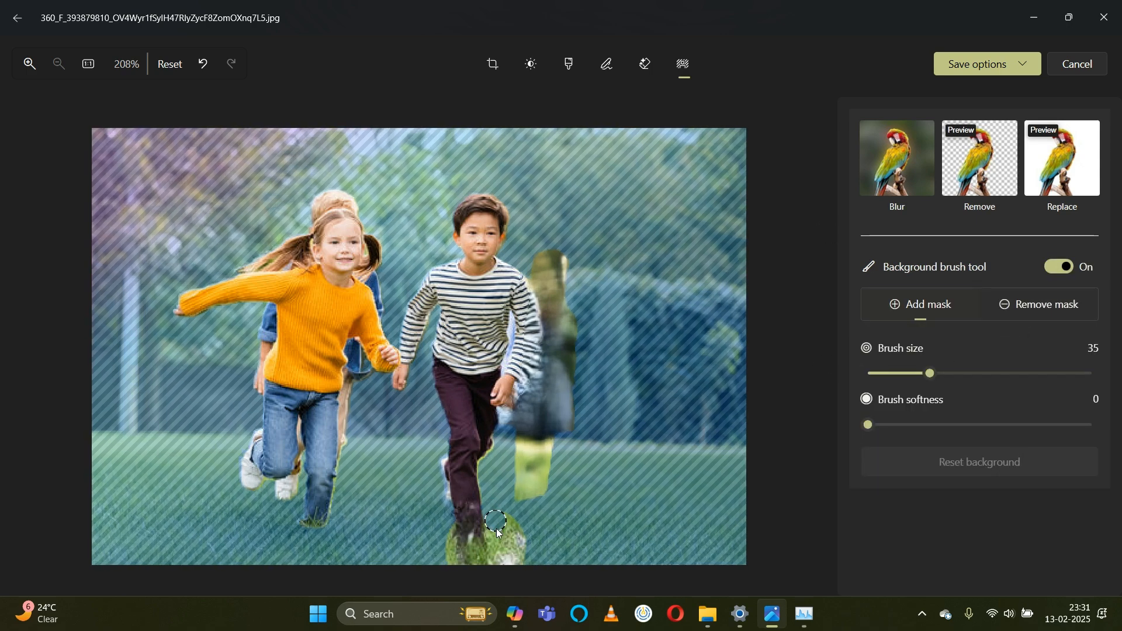
mouse_move(505, 552)
left_mouse_down()
mouse_move(506, 522)
mouse_move(515, 553)
mouse_move(500, 564)
mouse_move(471, 556)
mouse_move(456, 566)
mouse_move(447, 550)
mouse_move(519, 552)
mouse_move(531, 422)
mouse_move(542, 485)
mouse_move(526, 451)
mouse_move(563, 421)
mouse_move(547, 402)
mouse_move(573, 305)
mouse_move(556, 346)
mouse_move(553, 260)
mouse_move(552, 317)
mouse_move(538, 290)
mouse_move(553, 248)
left_mouse_up()
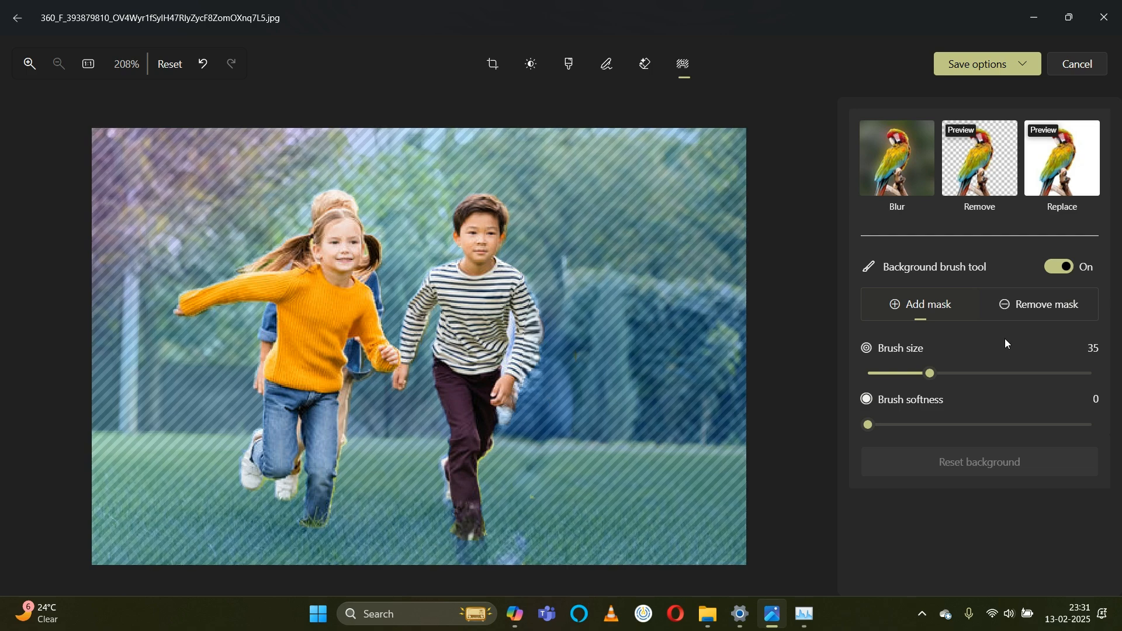
- Blur the photo's background and set the blur intensity to 20
left_click(907, 175)
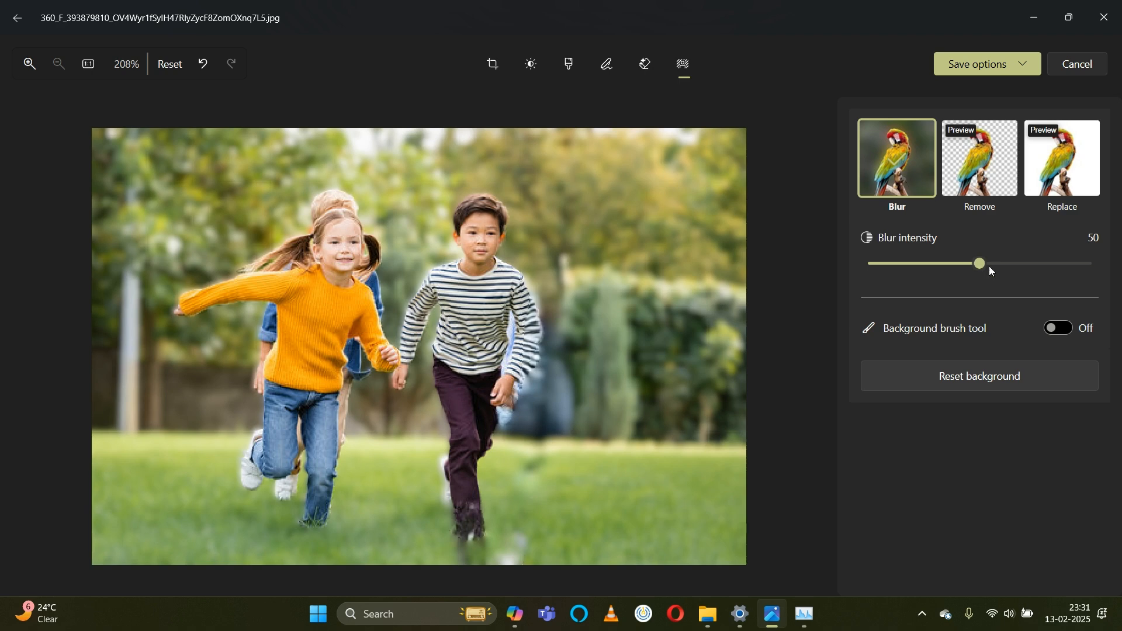
left_click_drag(979, 263, 977, 263)
left_click_drag(876, 273, 915, 289)
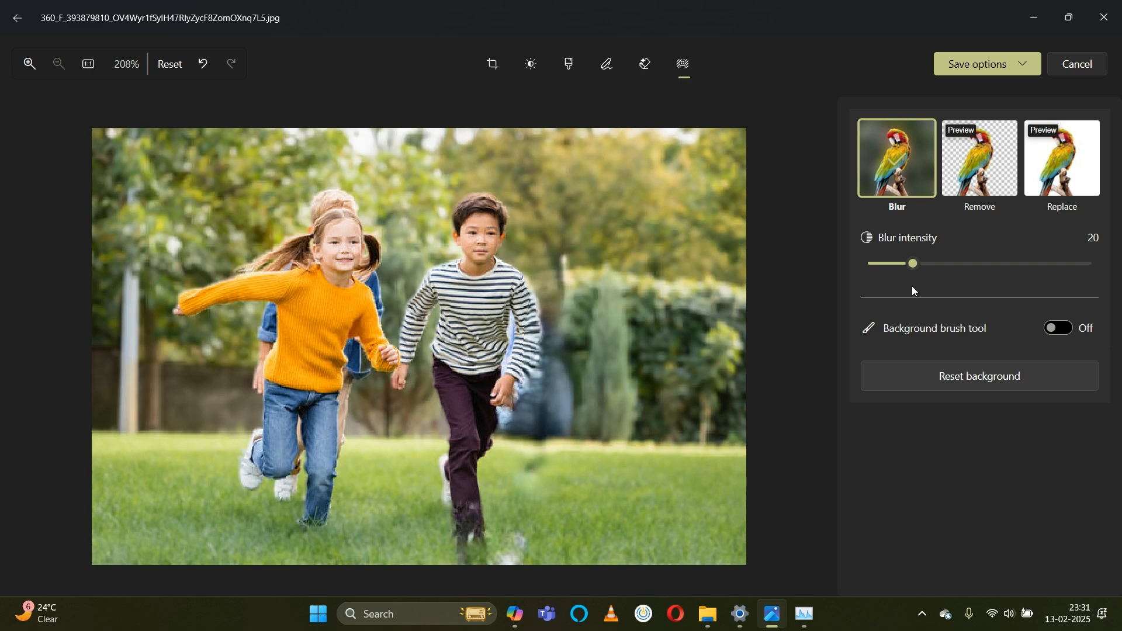
- Try removing the background, and replace it with the dark red colour 4f0808
left_click(985, 190)
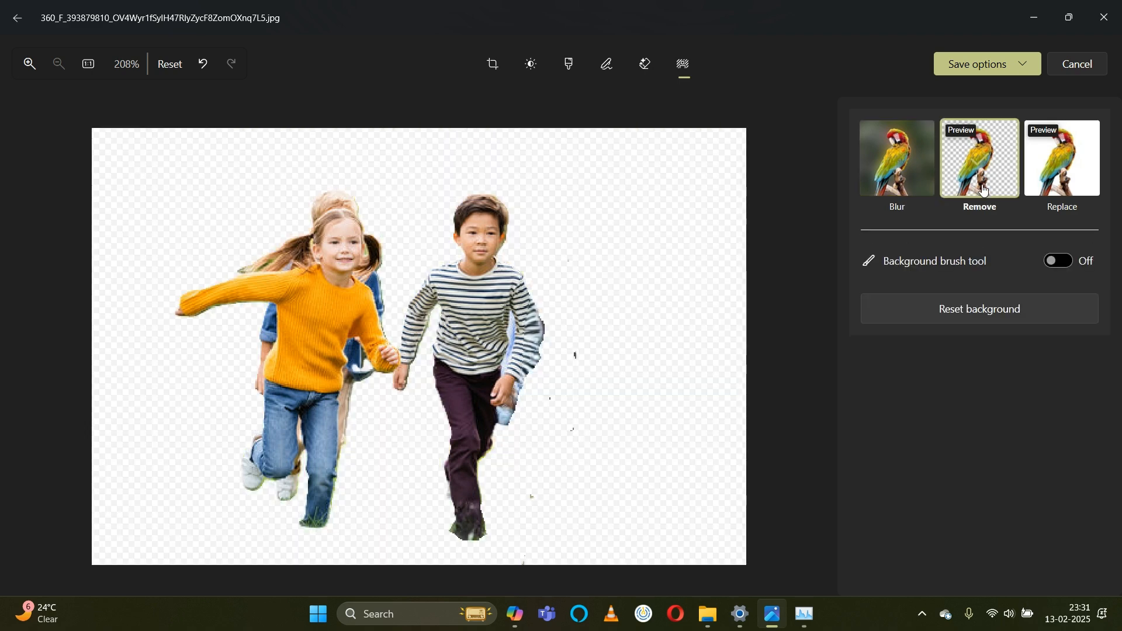
left_click(1055, 182)
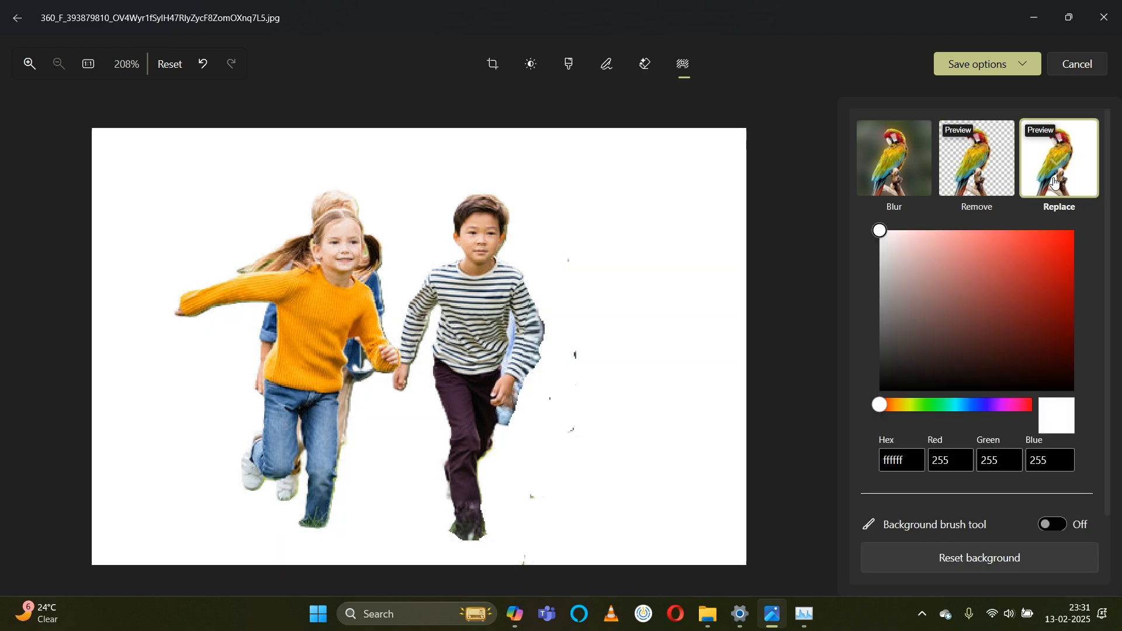
left_click_drag(881, 232, 1046, 248)
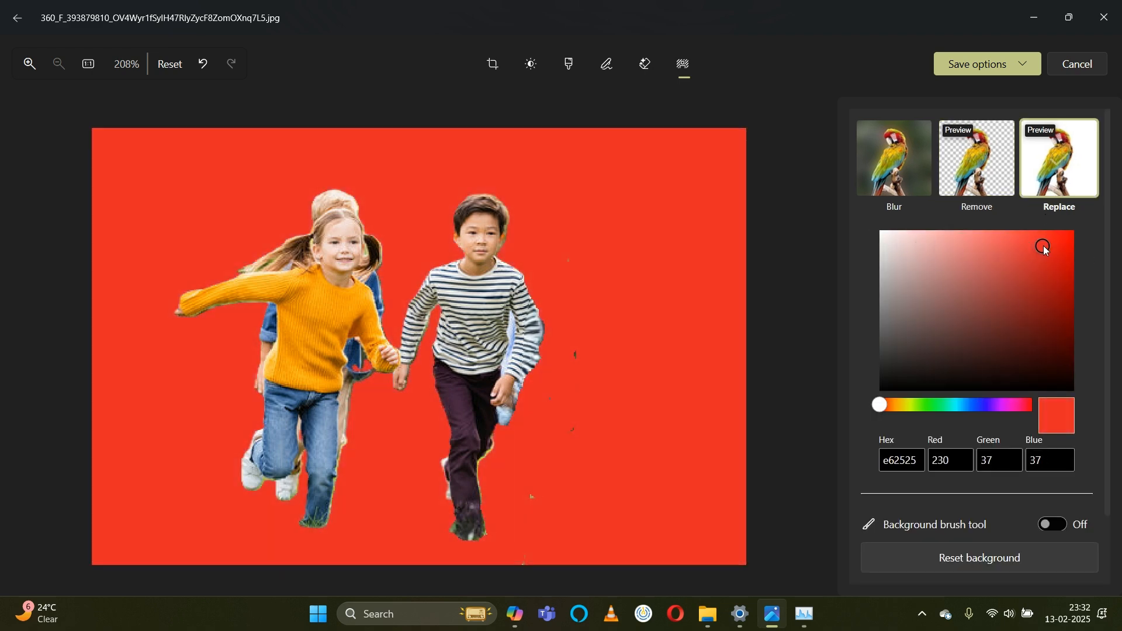
left_click_drag(1047, 251, 1058, 347)
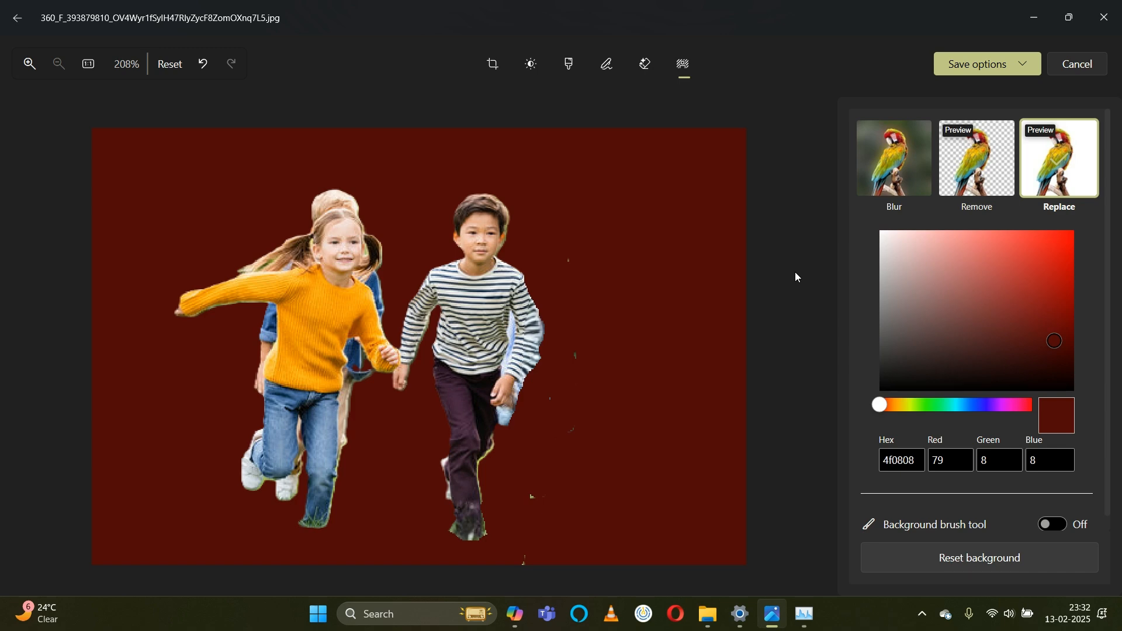
- Close the football photo without saving the edits and open the hot air balloons photo from the Edit folder
left_click(1105, 17)
left_click(531, 336)
left_click(302, 144)
double_click(303, 143)
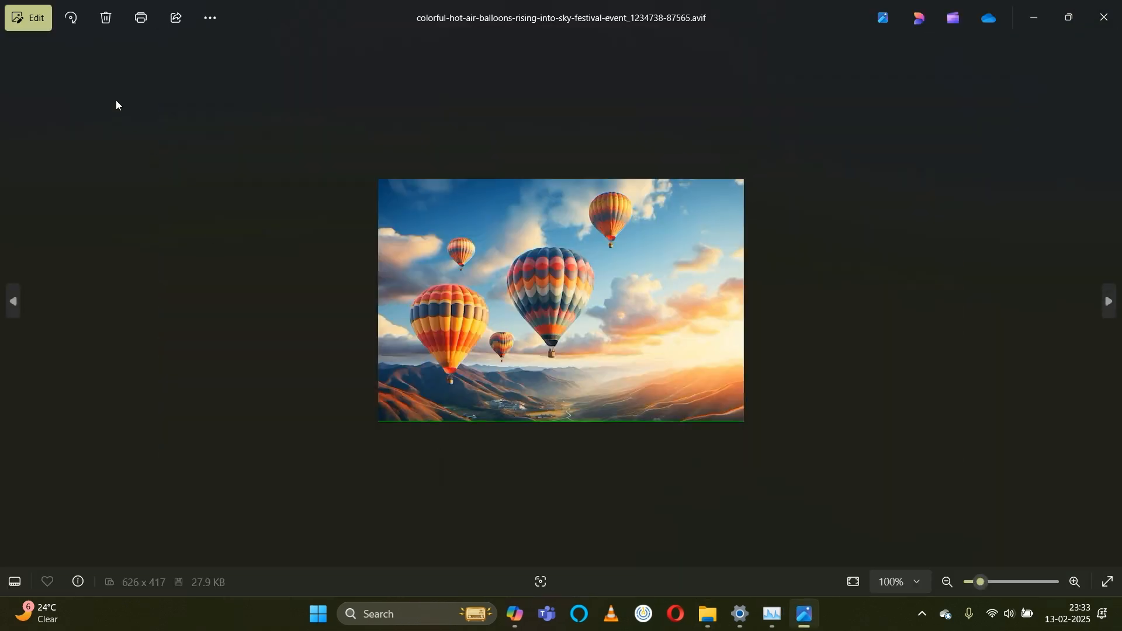
- Edit the balloons photo, dismiss the AVIF save notice, and erase the upper-right balloon using Generative Erase with a brush size of 60
left_click(34, 23)
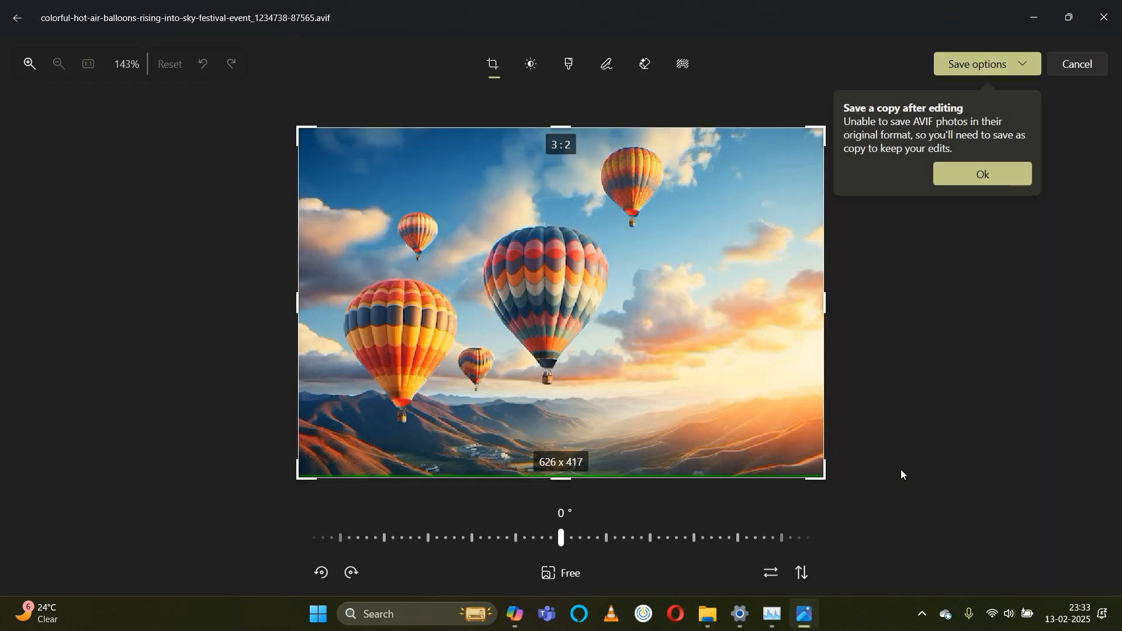
left_click(643, 64)
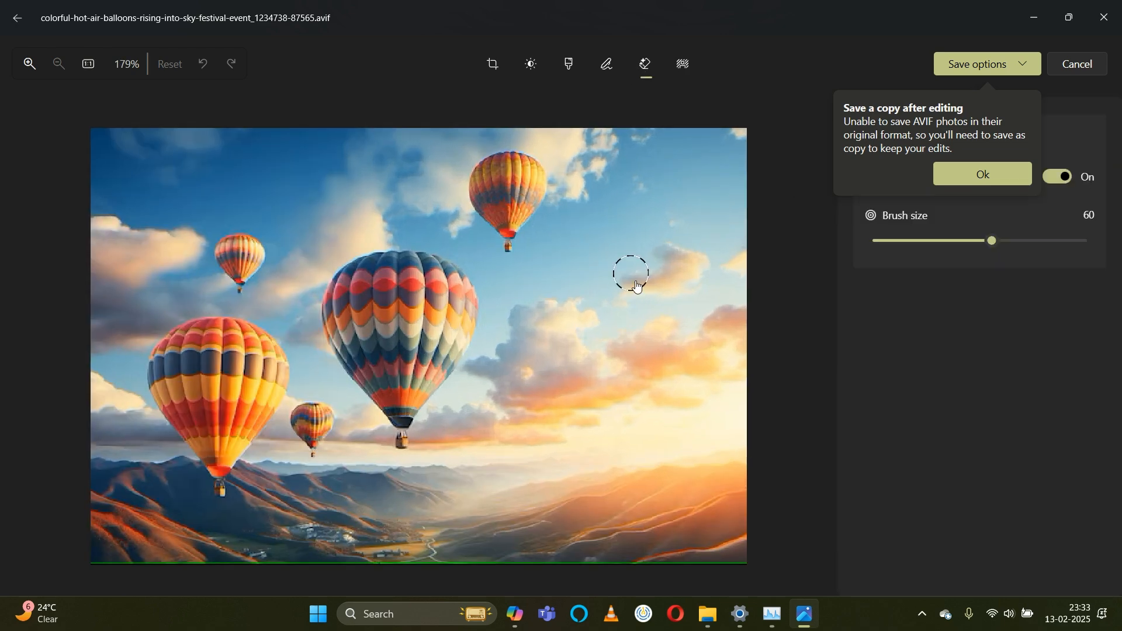
left_click(952, 177)
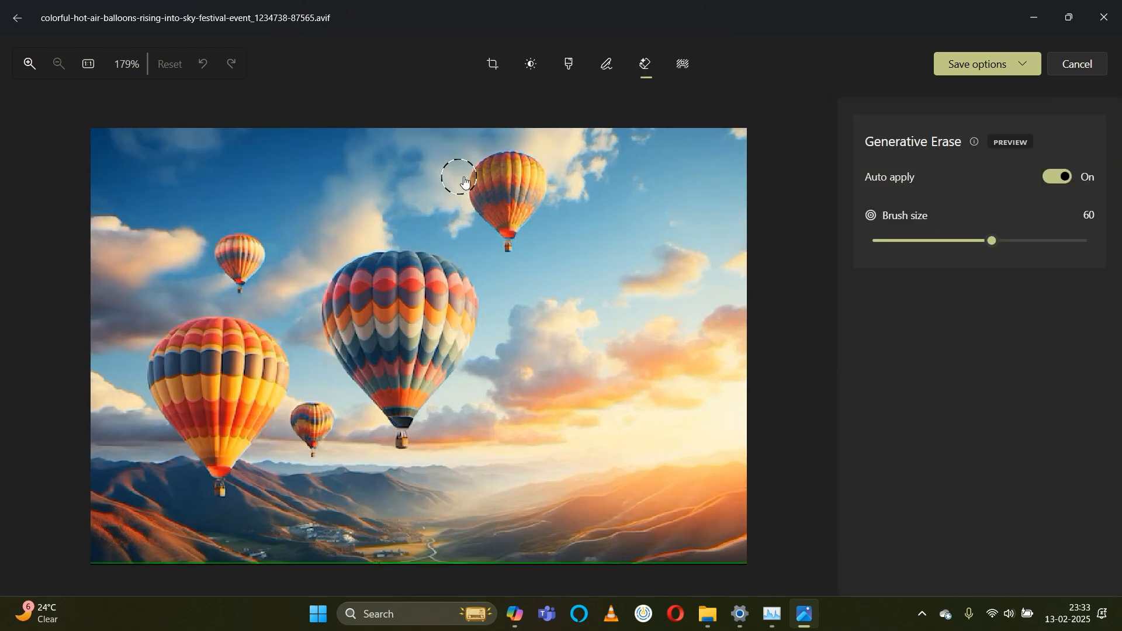
left_click_drag(454, 175, 501, 188)
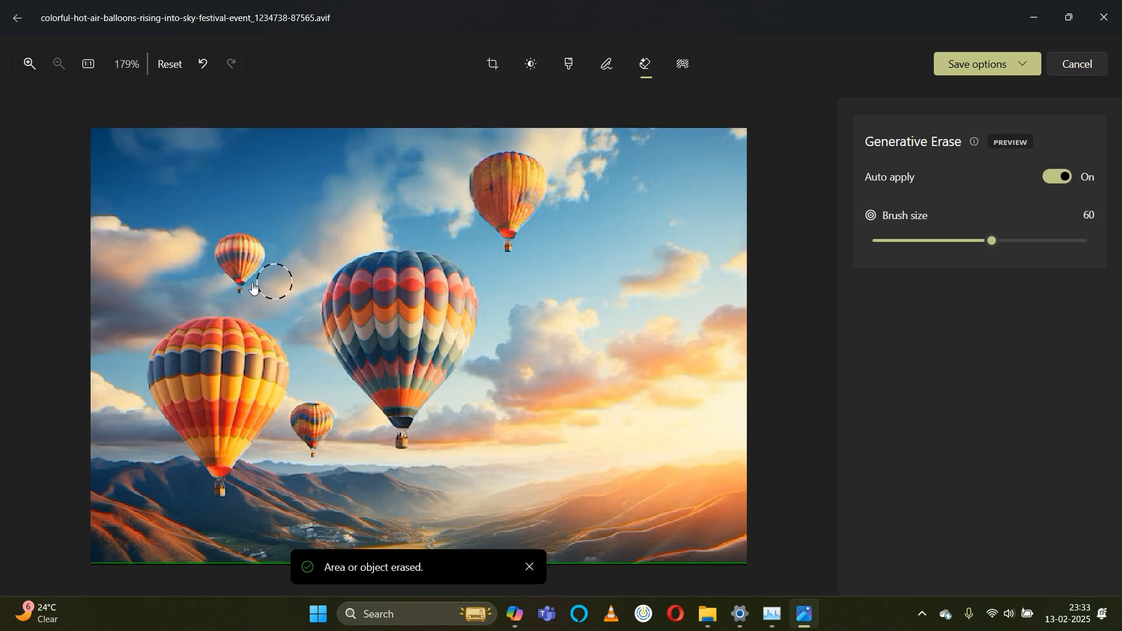
mouse_move(520, 161)
left_mouse_down()
mouse_move(476, 167)
mouse_move(486, 213)
mouse_move(514, 250)
mouse_move(532, 199)
mouse_move(496, 176)
mouse_move(518, 220)
left_mouse_up()
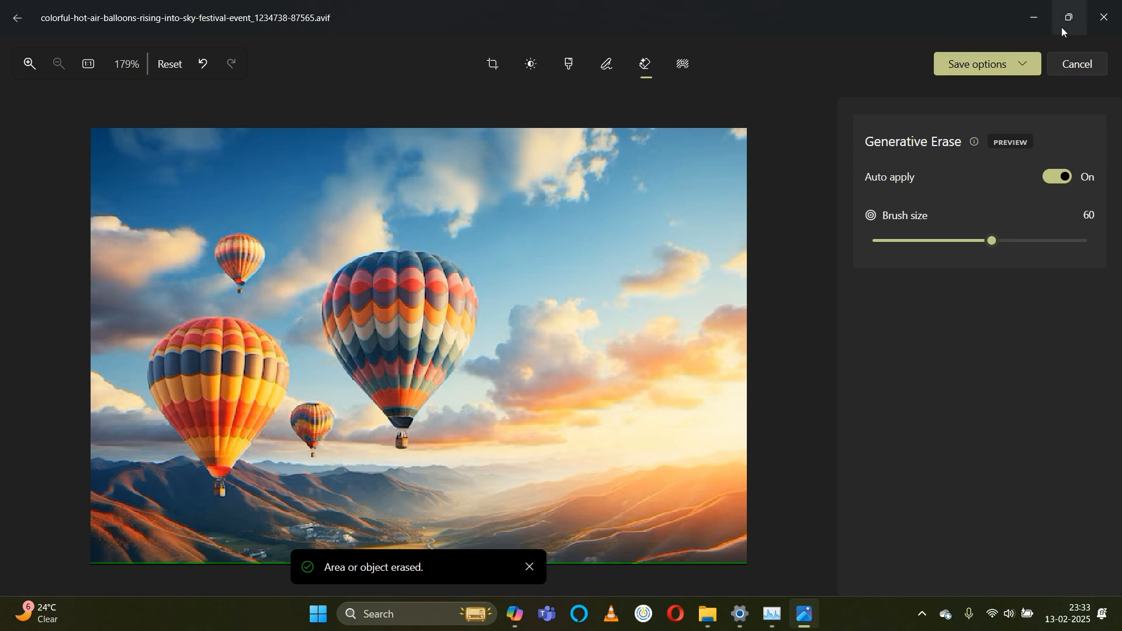
- Close the balloons photo without saving the edits and return to the Edit folder
left_click(1103, 18)
left_click(578, 337)
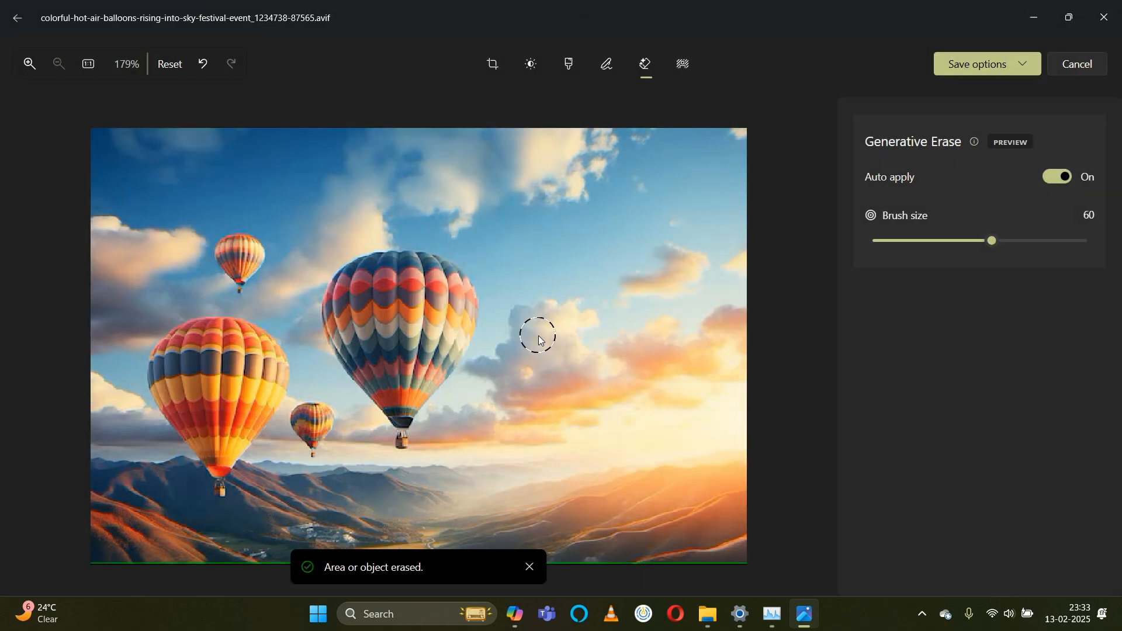
left_click(258, 231)
- Open the .webp photo of the two fighter jets with Photos just once, and close it again
double_click(166, 167)
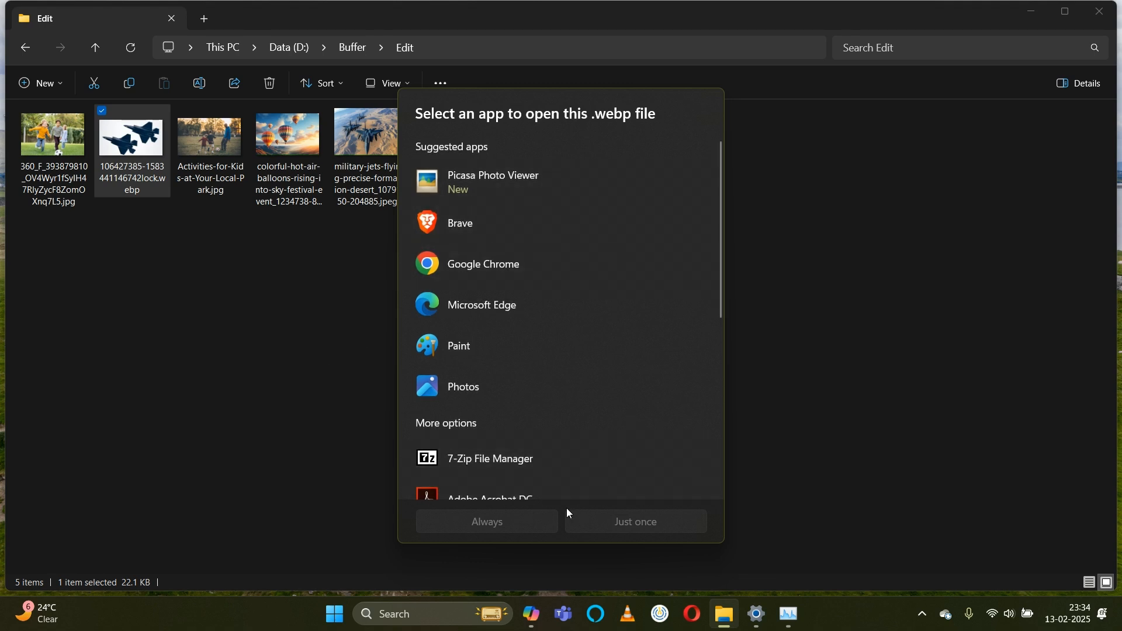
scroll(494, 350, "down", 1)
left_click(481, 337)
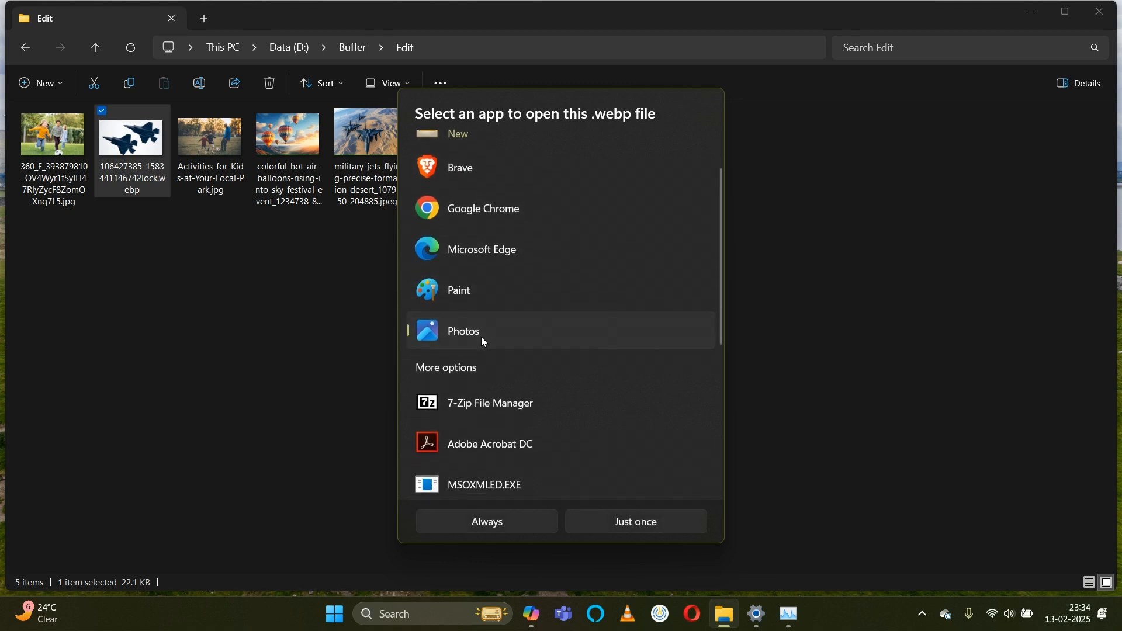
left_click(636, 525)
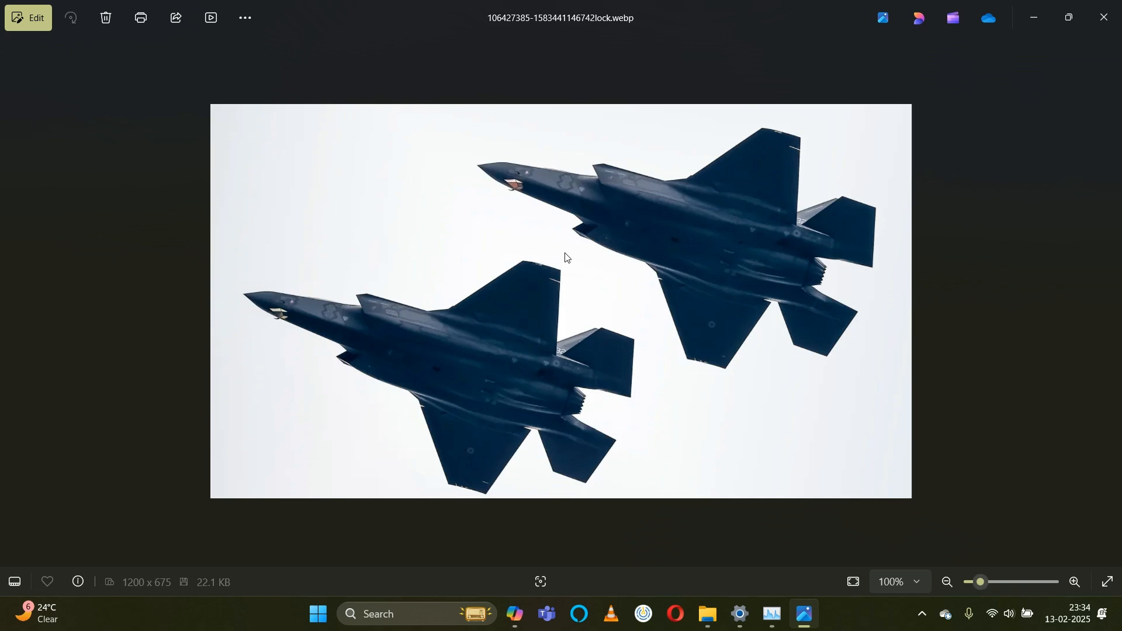
left_click(1104, 17)
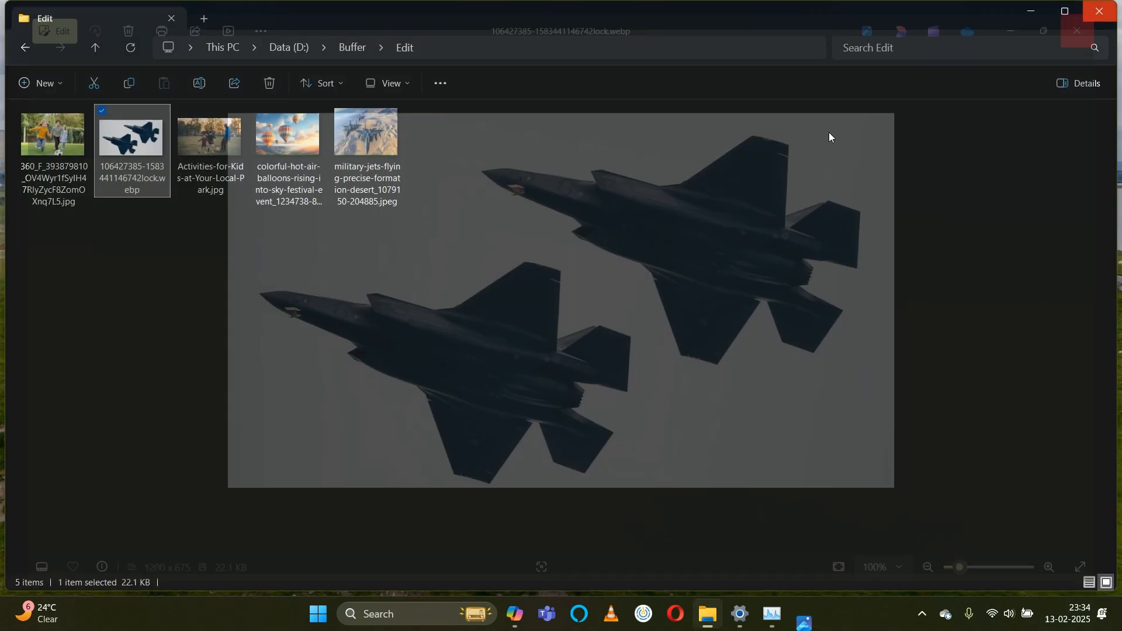
- Open Activities-for-Kids-at-Your-Local-Park.jpg from the Edit folder and start Generative Erase on it
left_click(390, 355)
double_click(210, 166)
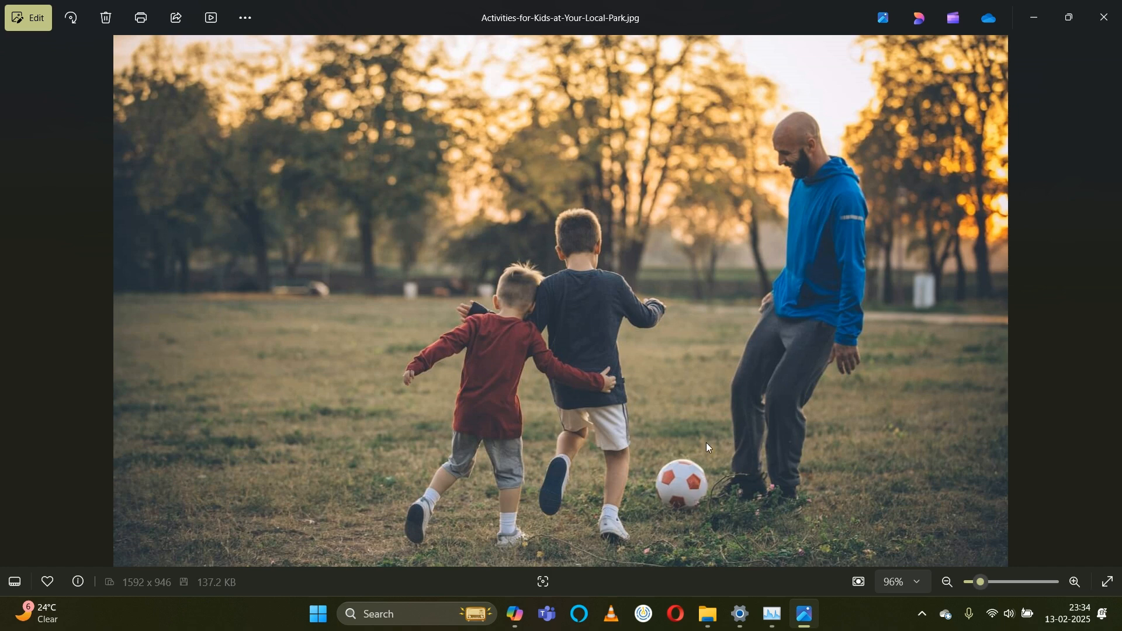
left_click(28, 17)
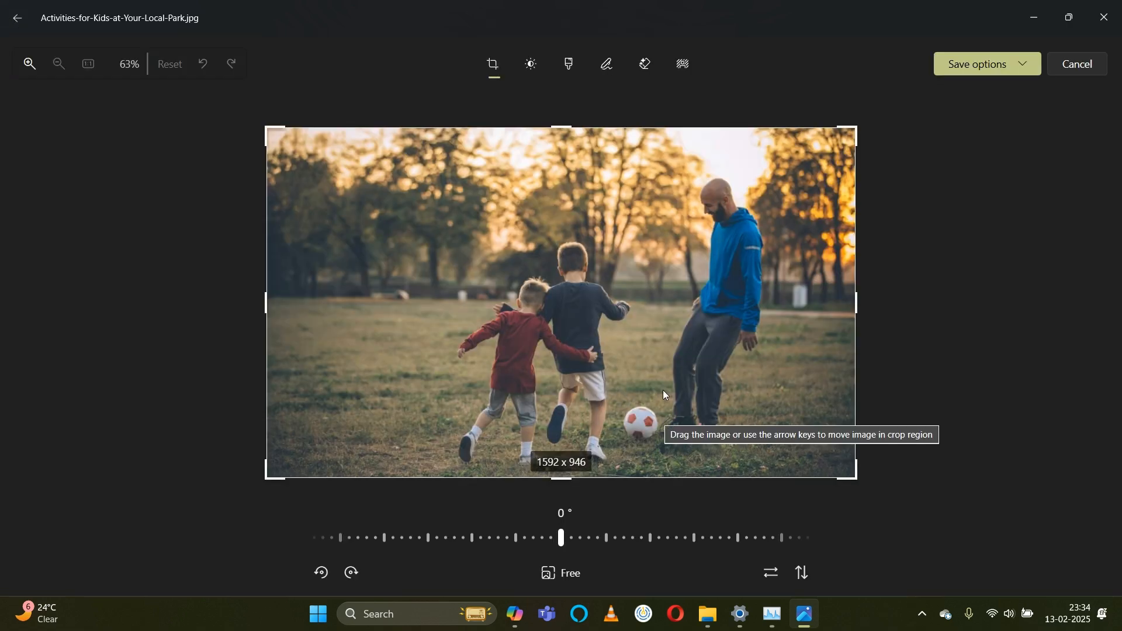
left_click(646, 65)
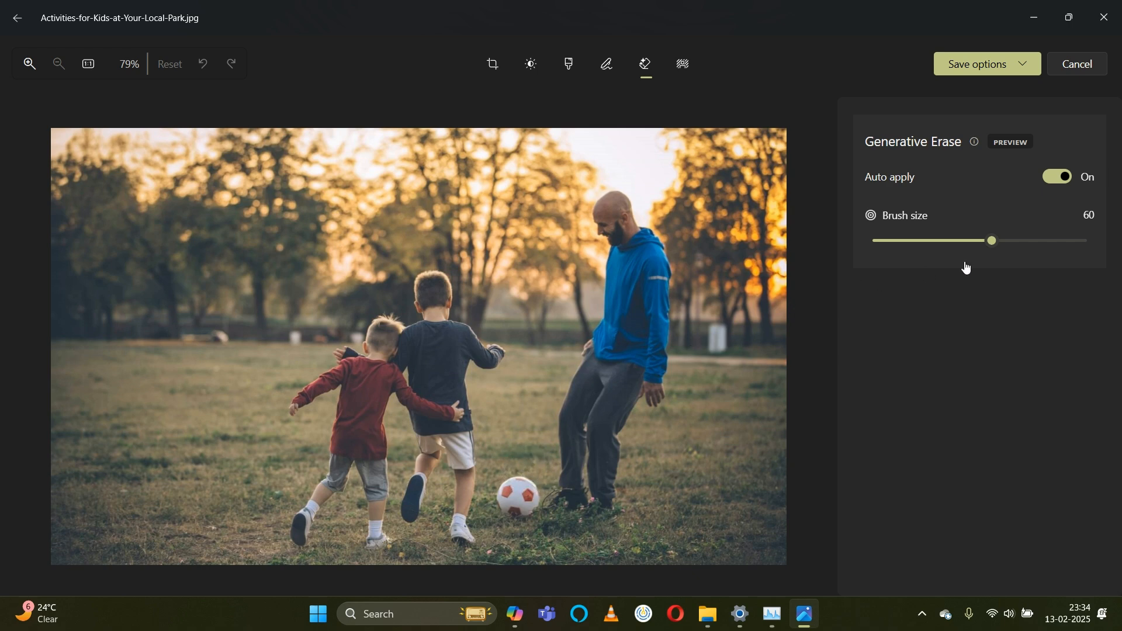
- Set the Generative Erase brush size to 42, erase the football, and examine the erased area up close
left_click_drag(984, 251, 949, 257)
mouse_move(514, 467)
left_mouse_down()
mouse_move(513, 513)
mouse_move(515, 498)
left_mouse_up()
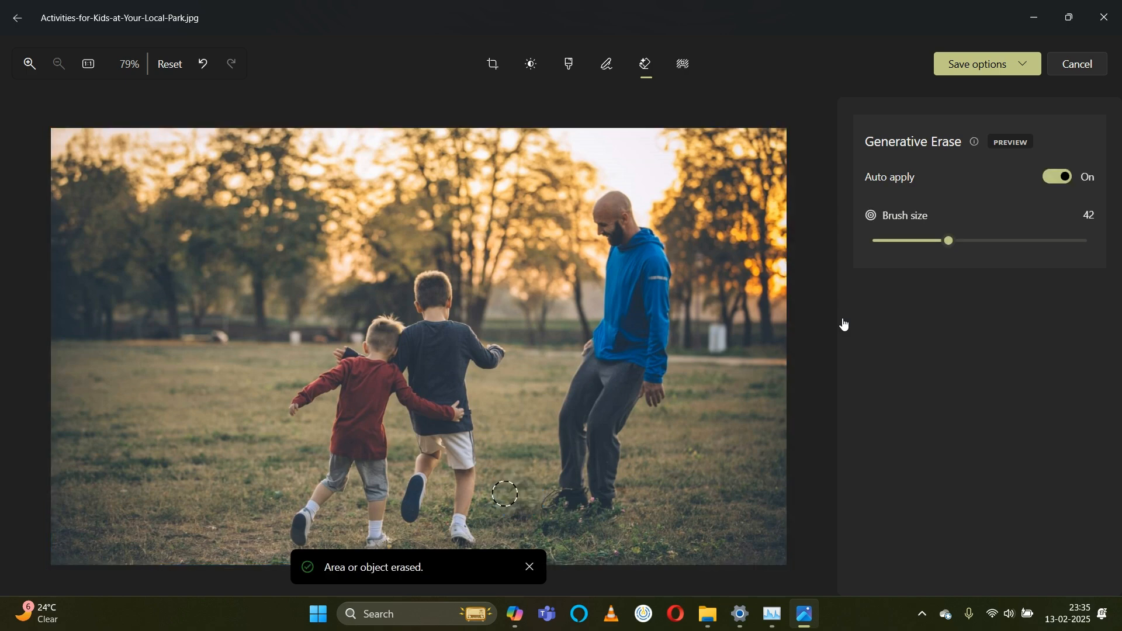
scroll(539, 513, "up", 5)
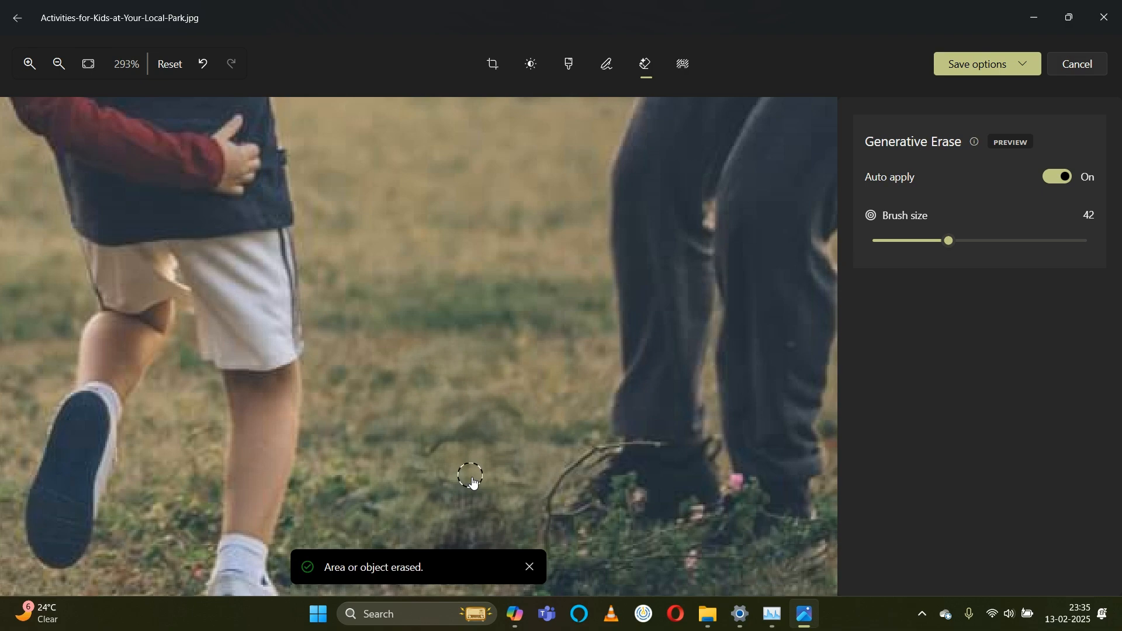
scroll(473, 483, "down", 5)
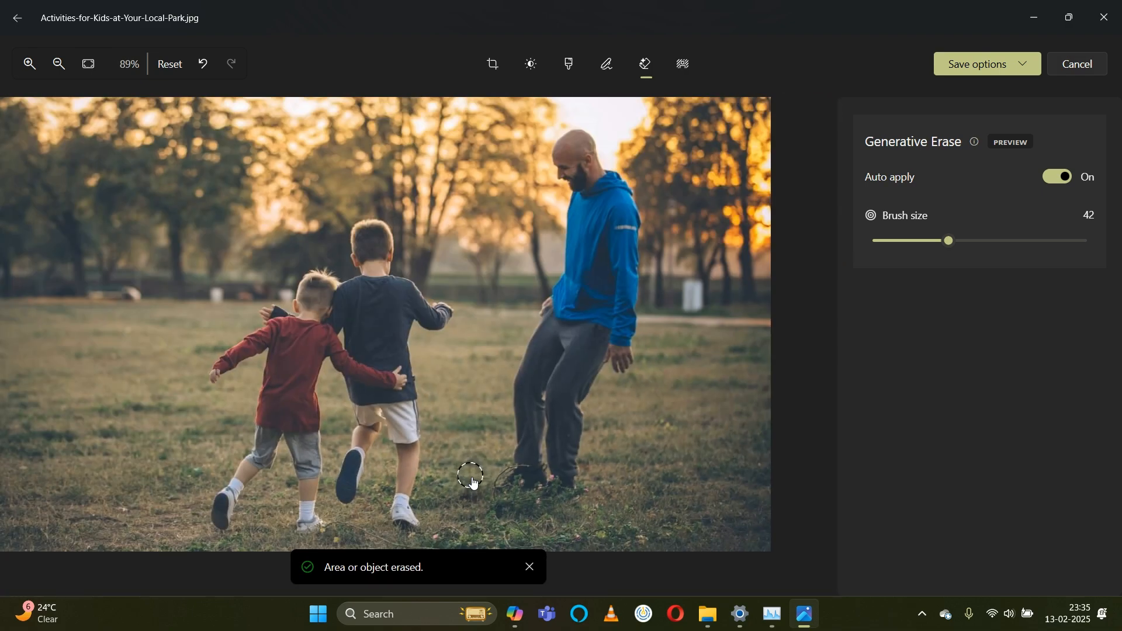
scroll(473, 483, "down", 1)
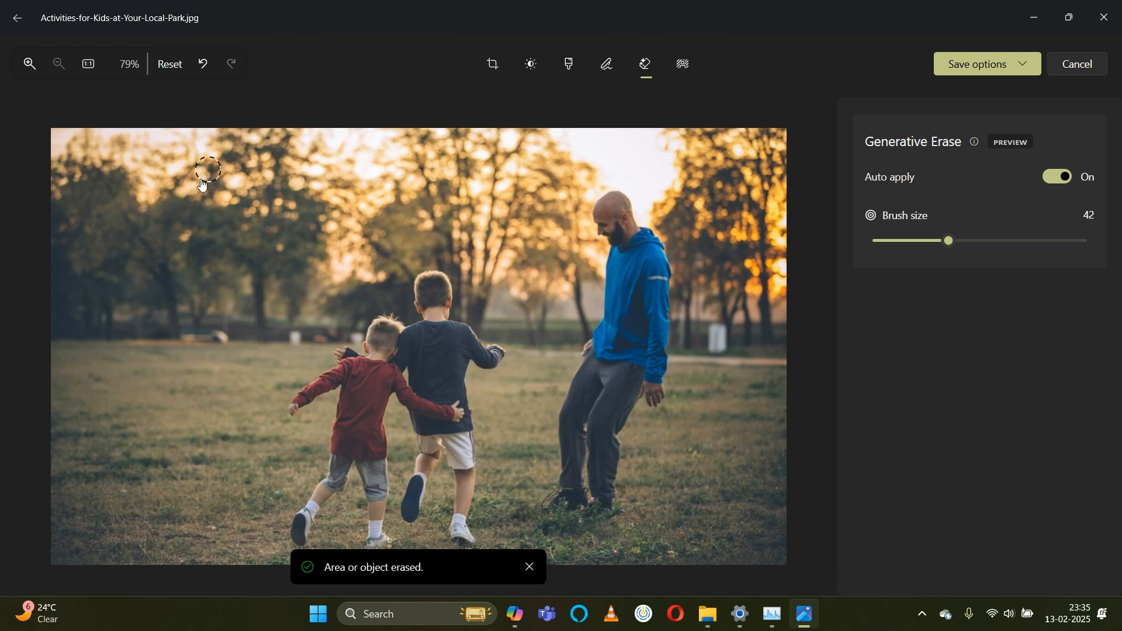
- Leave the edit without saving and open the original park photo in Designer
left_click(17, 18)
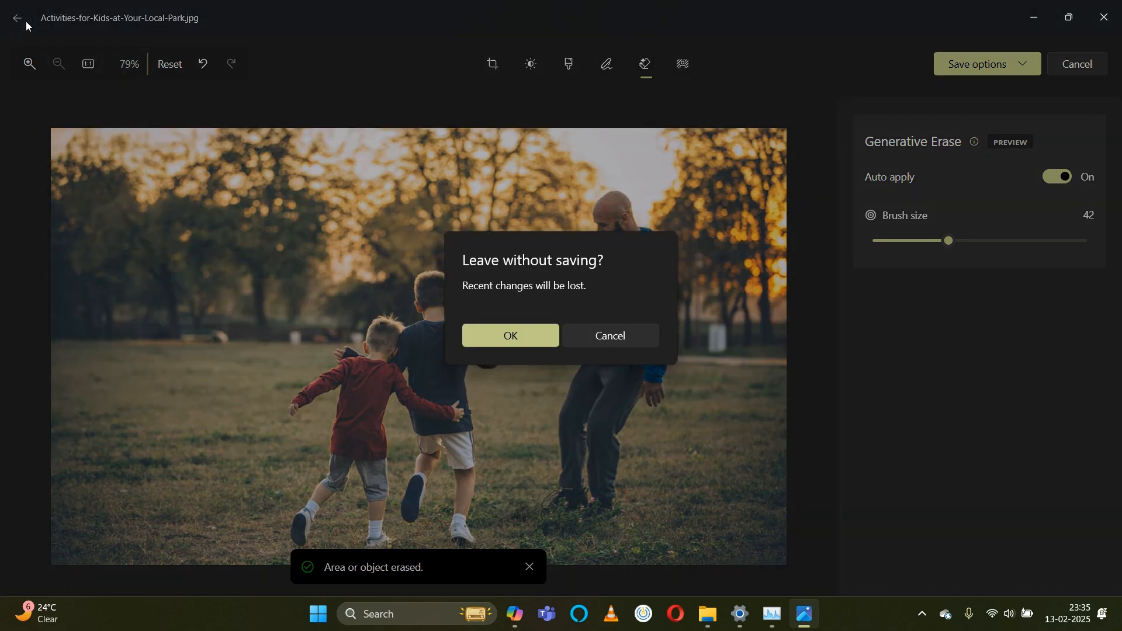
left_click(538, 341)
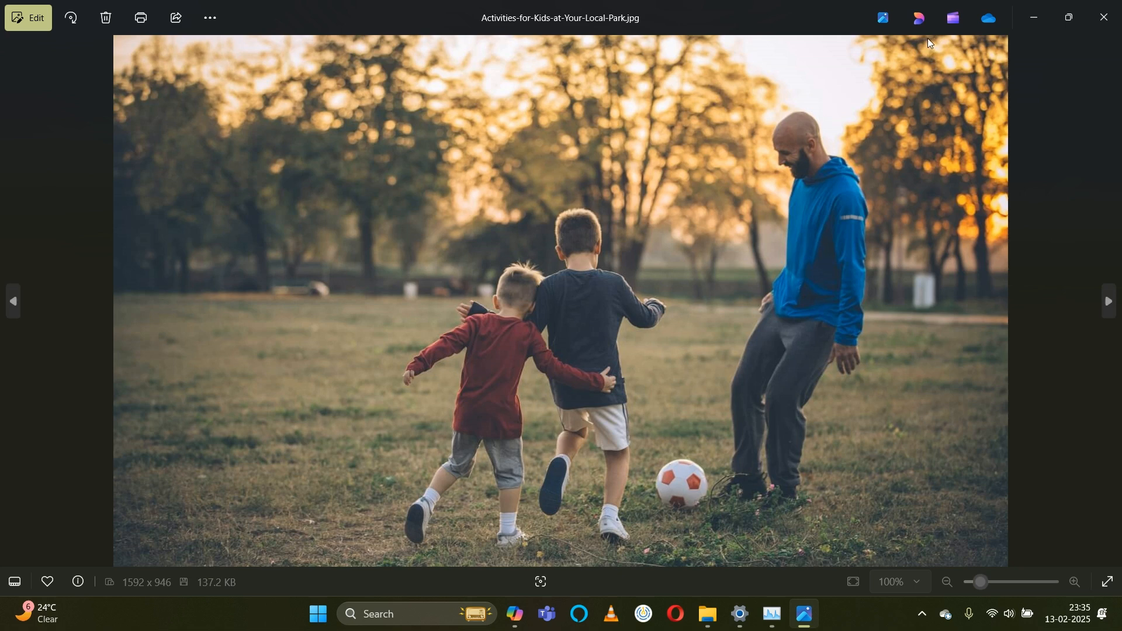
left_click(923, 24)
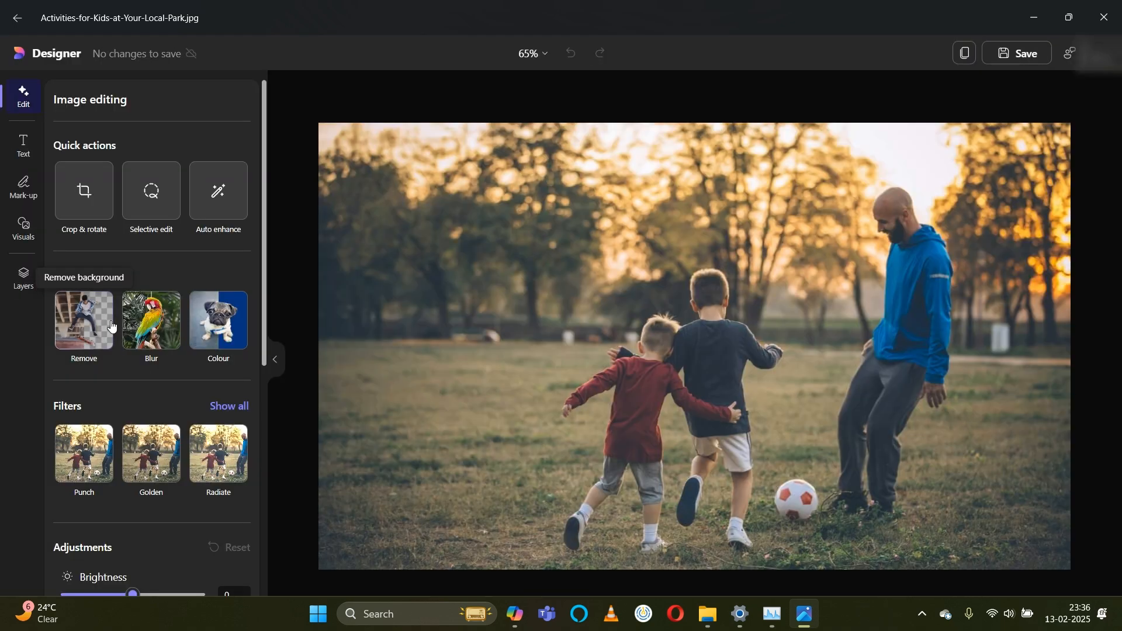
- Remove the park photo's background, undo the removal, and blur the background instead
left_click(112, 327)
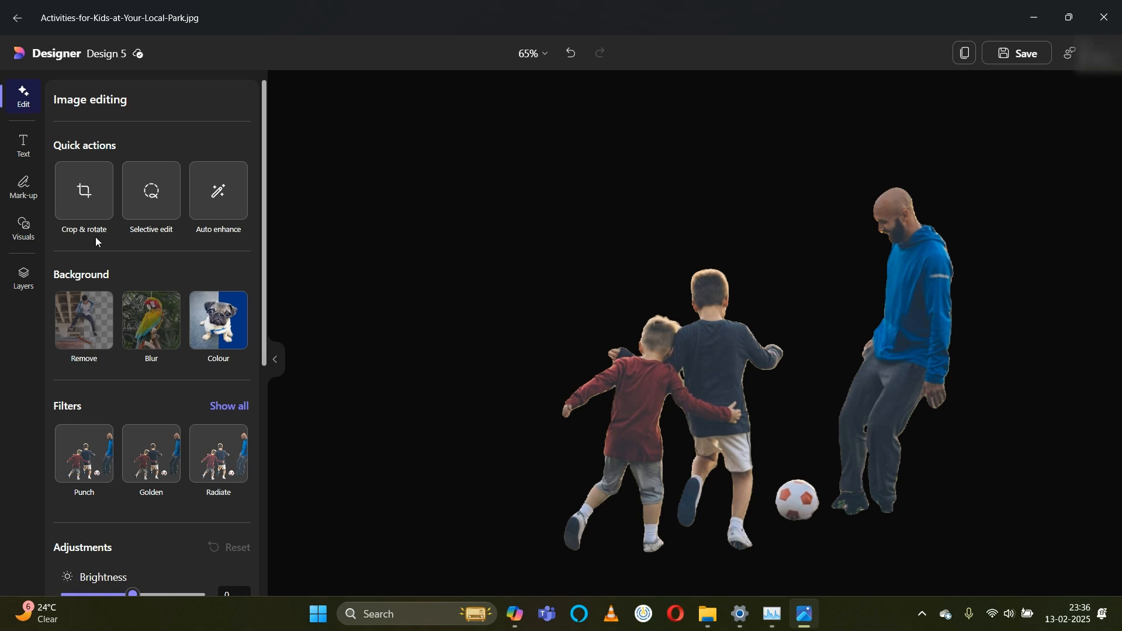
left_click(581, 53)
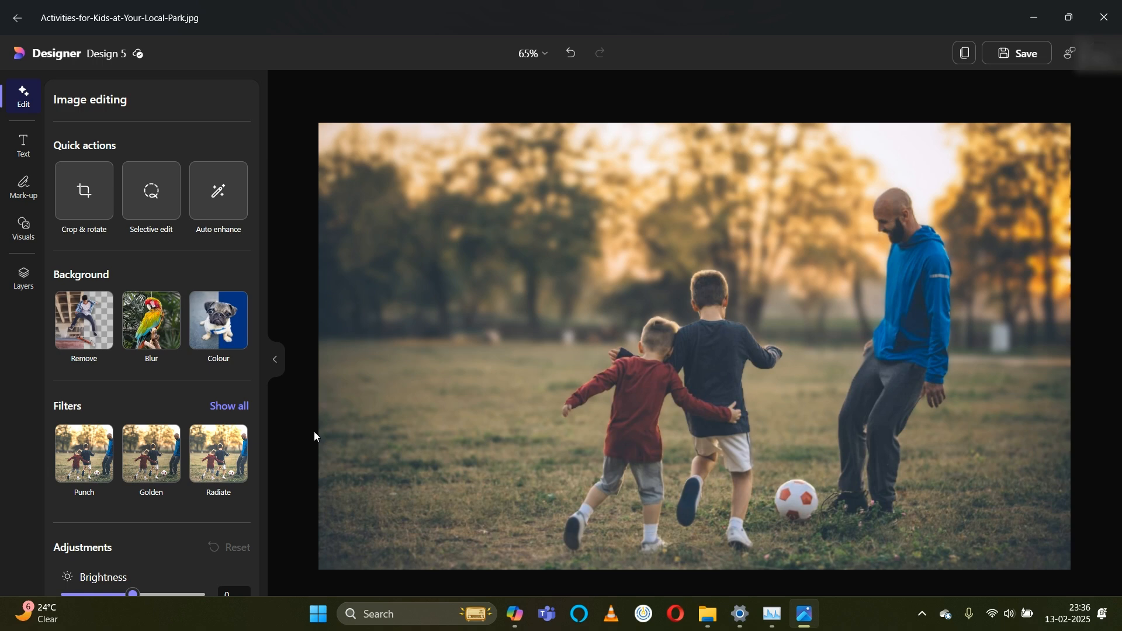
- Replace the background with a solid colour, trying the dark slate swatch and the two lightest greys
left_click(238, 353)
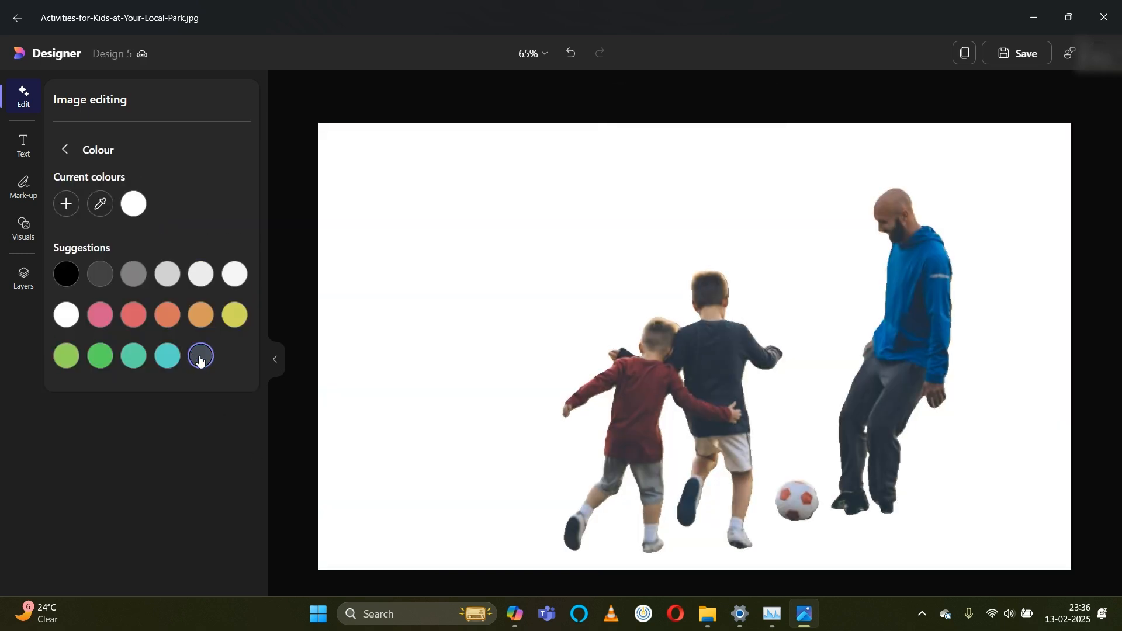
left_click(201, 359)
left_click(201, 274)
left_click(235, 273)
- Undo all background changes to restore the original park photo and return to the main image editing options
left_click(571, 53)
left_click(571, 55)
left_click(571, 59)
left_click(579, 55)
left_click(581, 55)
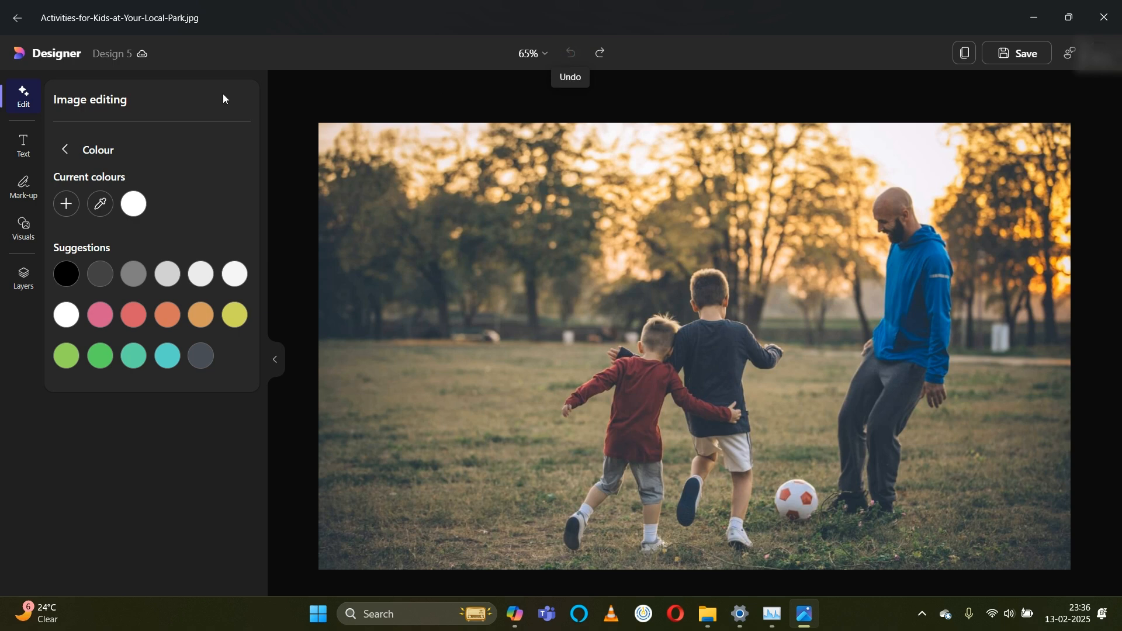
left_click(67, 149)
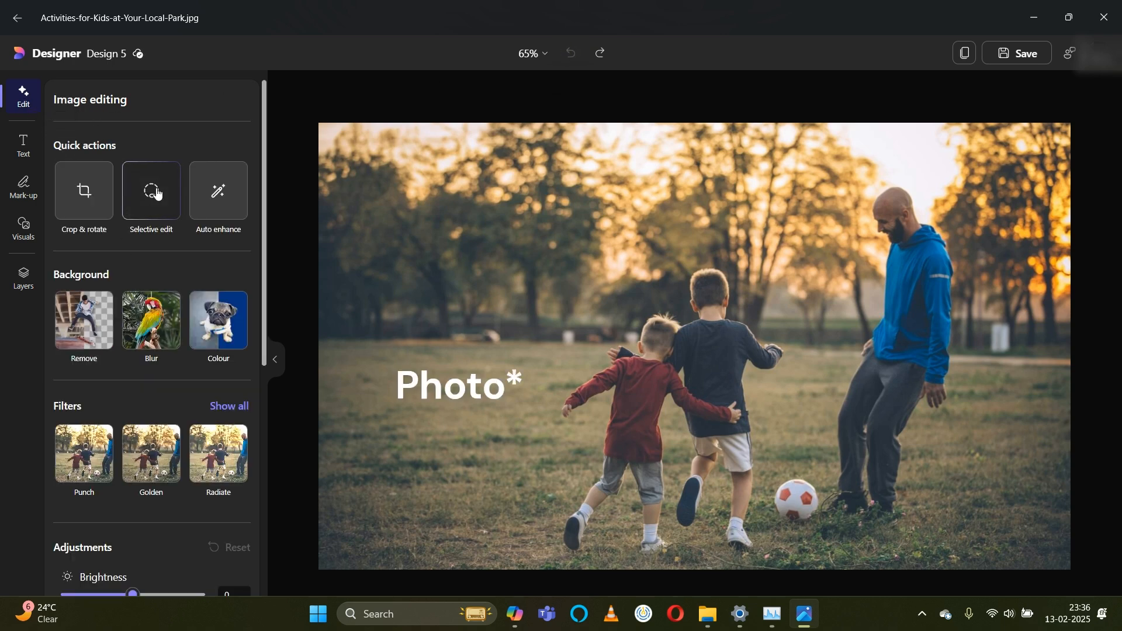
- Start Selective edit, quick-select both boys, the man and the football, and apply Cutout to them
left_click(154, 193)
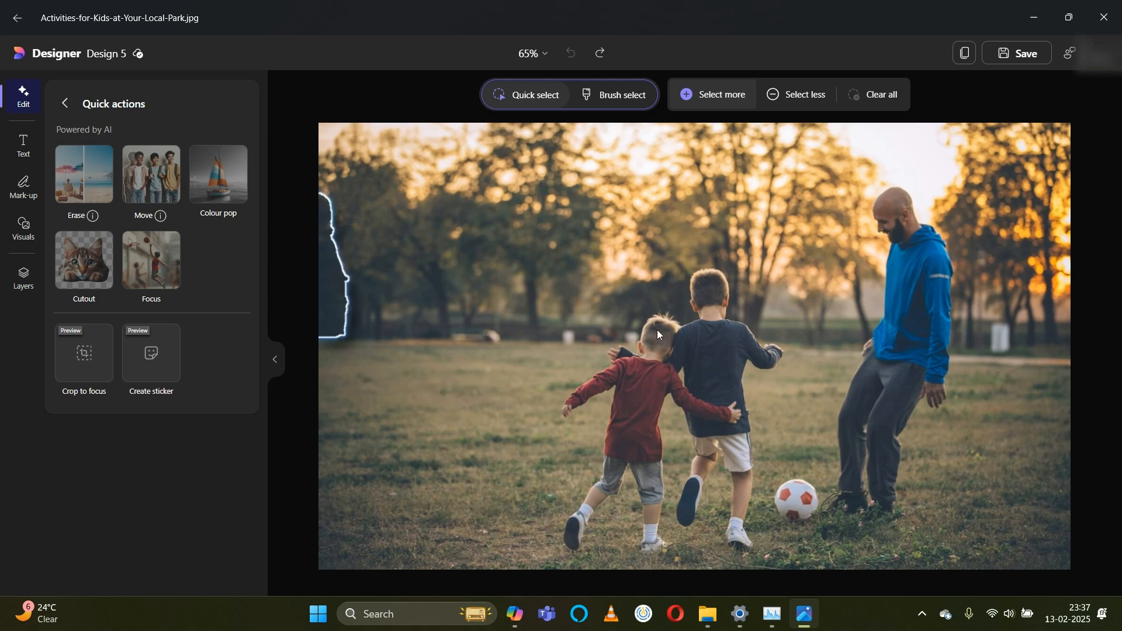
left_click(650, 345)
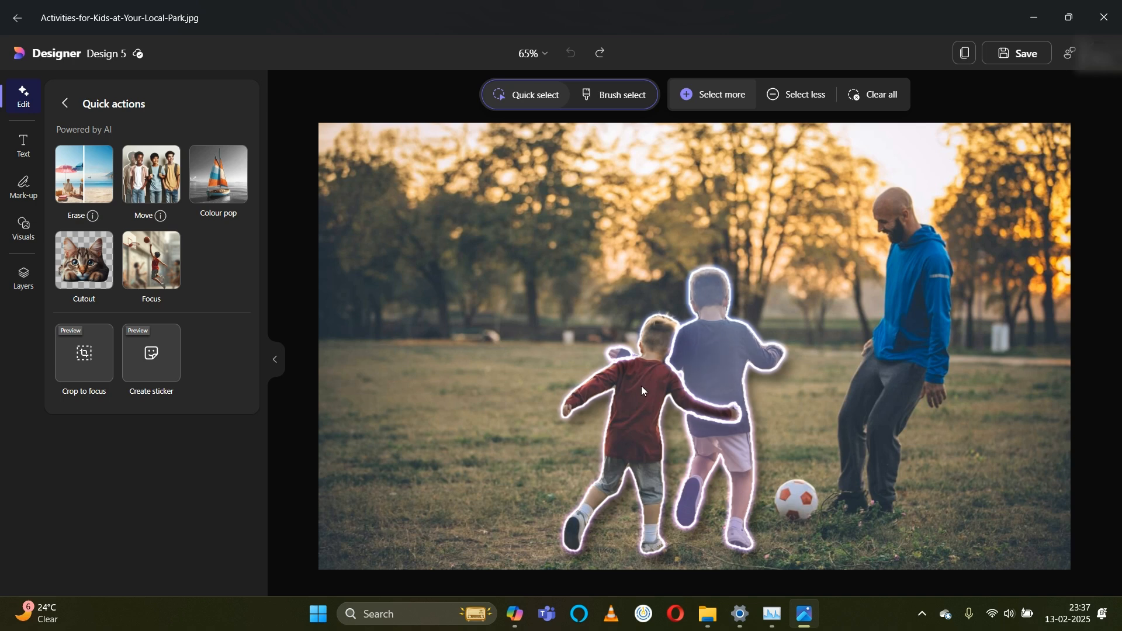
left_click(913, 303)
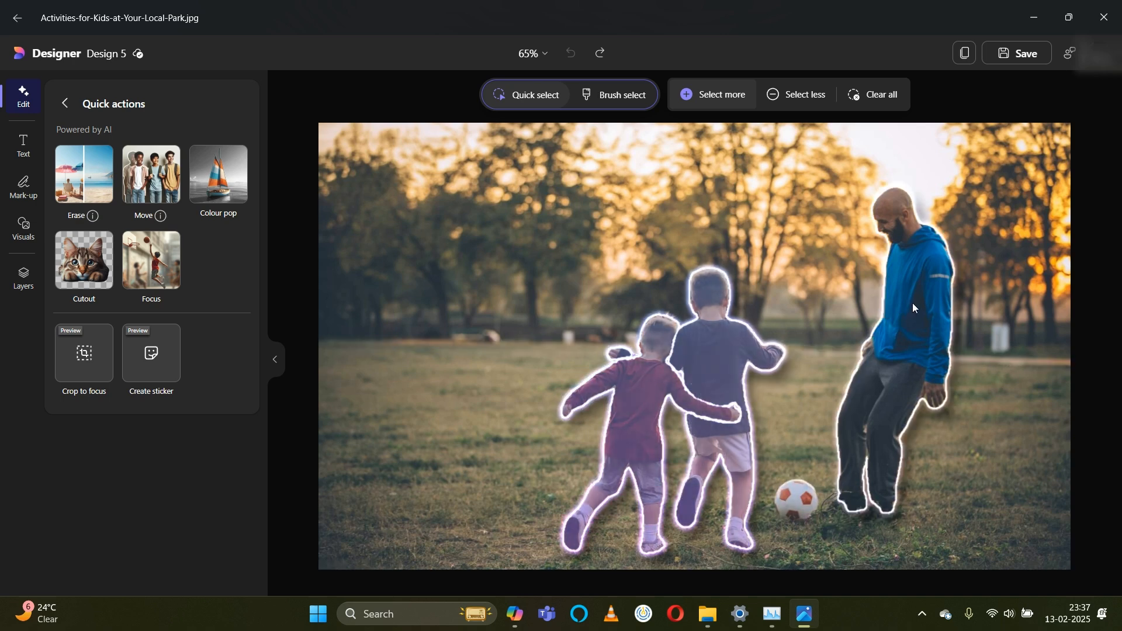
left_click(799, 499)
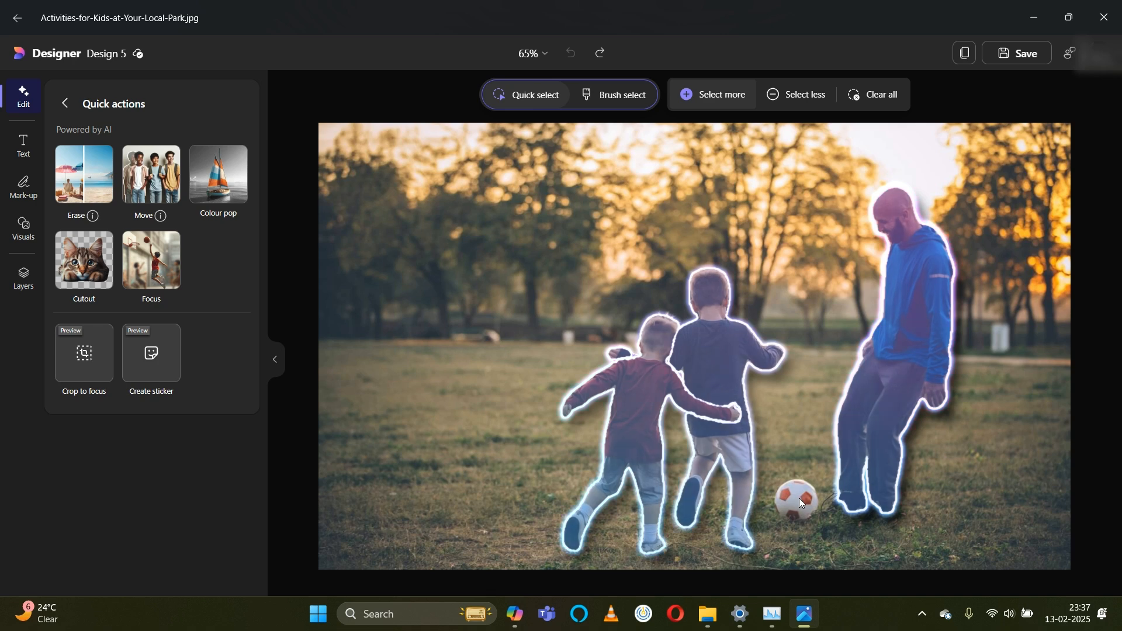
left_click(85, 272)
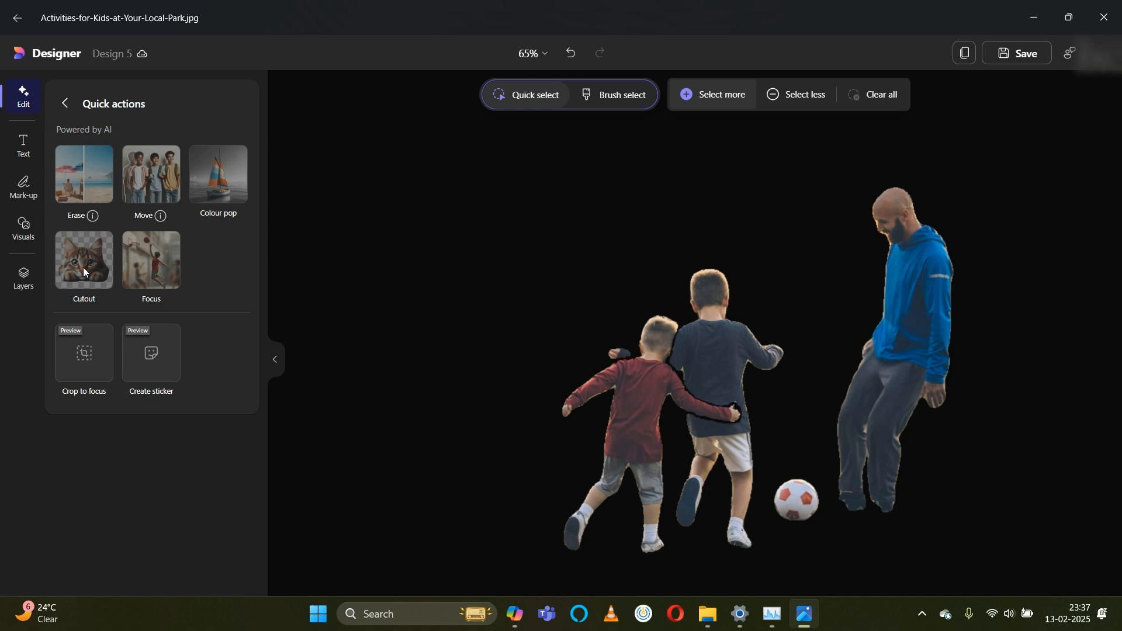
- Undo the cutout, select only the boy in red, and apply Colour pop to him
left_click(571, 54)
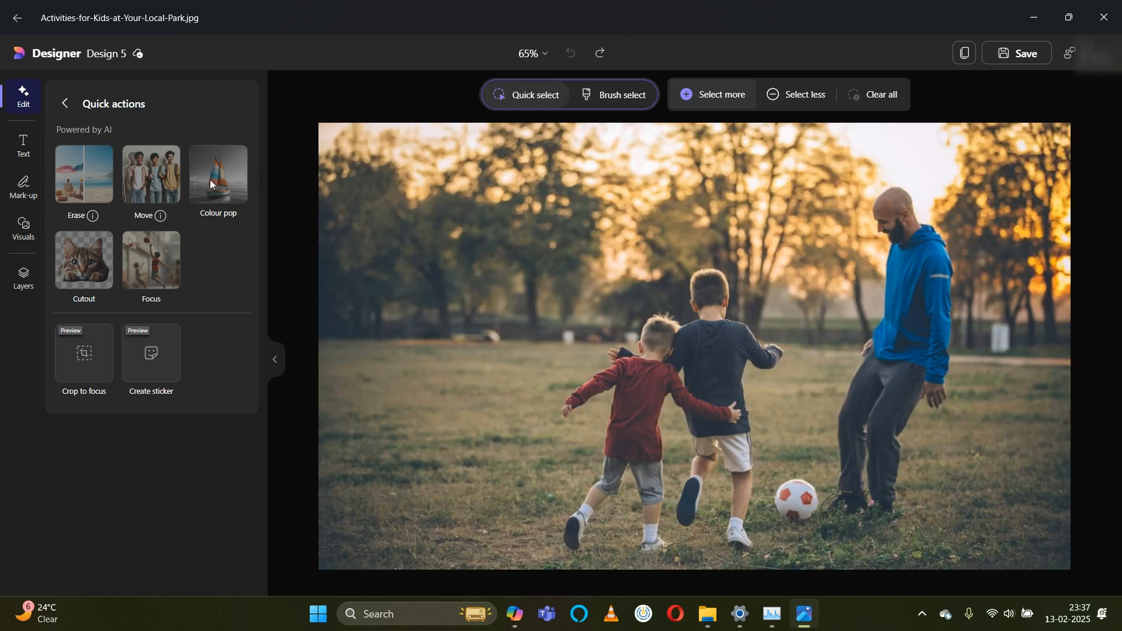
left_click(644, 388)
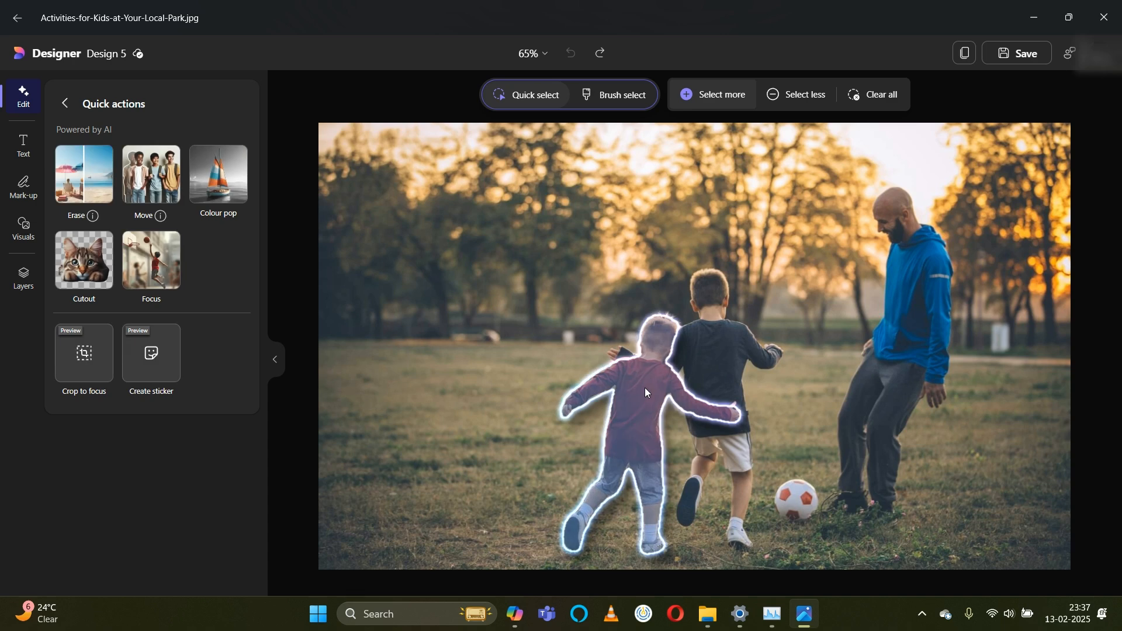
left_click(234, 178)
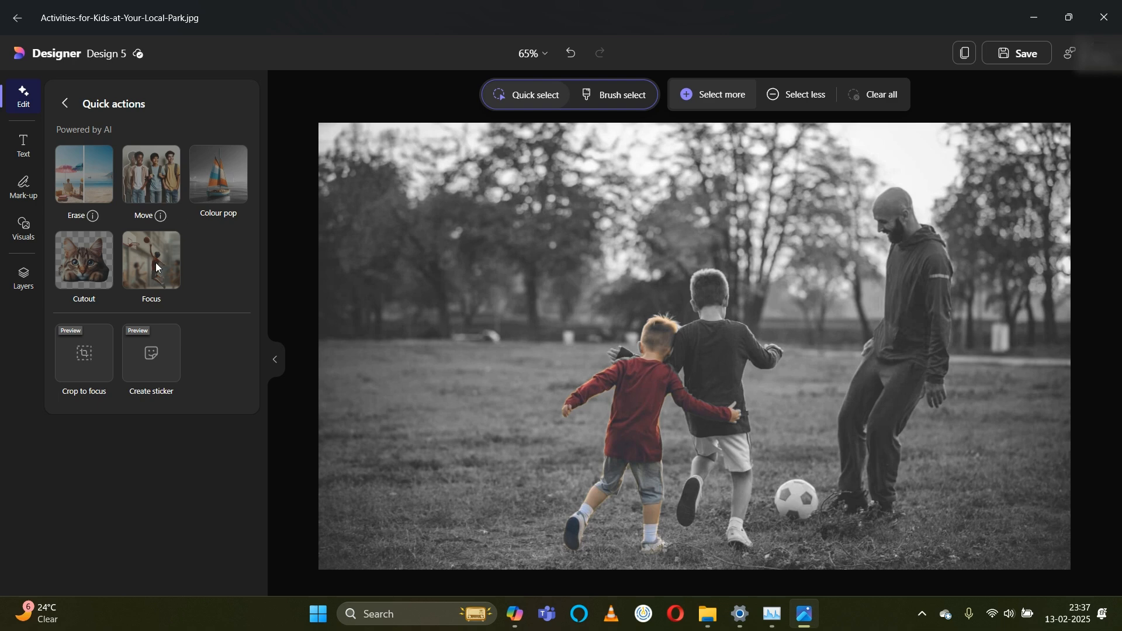
- Quick-select both boys, the man and the football, and apply the Focus effect to blur their surroundings
left_click(722, 349)
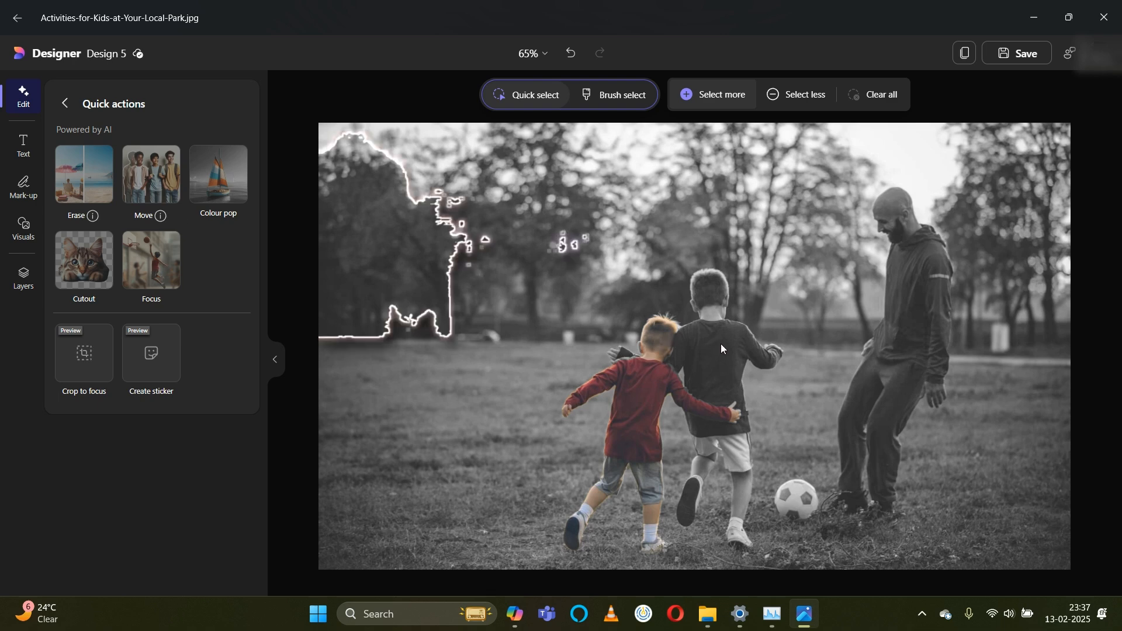
left_click(649, 395)
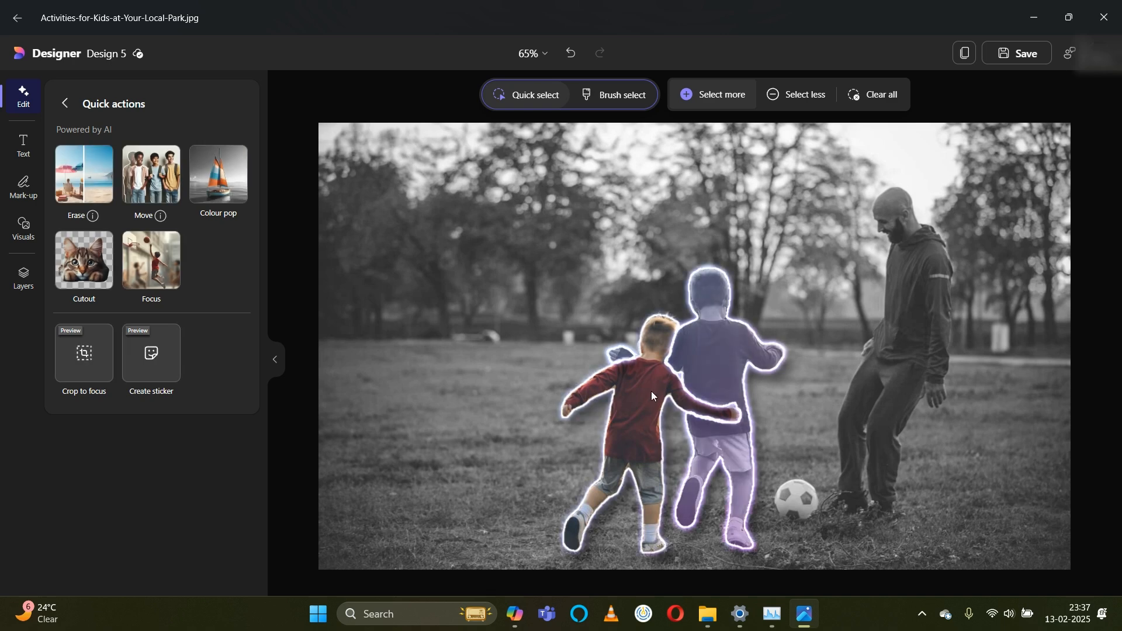
left_click(912, 311)
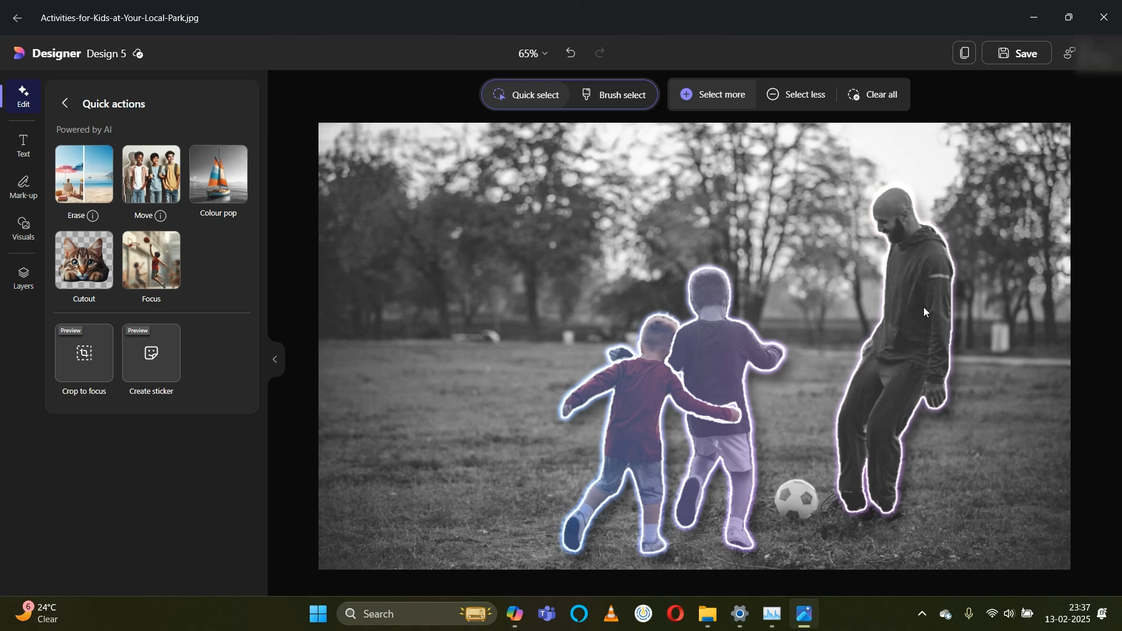
left_click(806, 492)
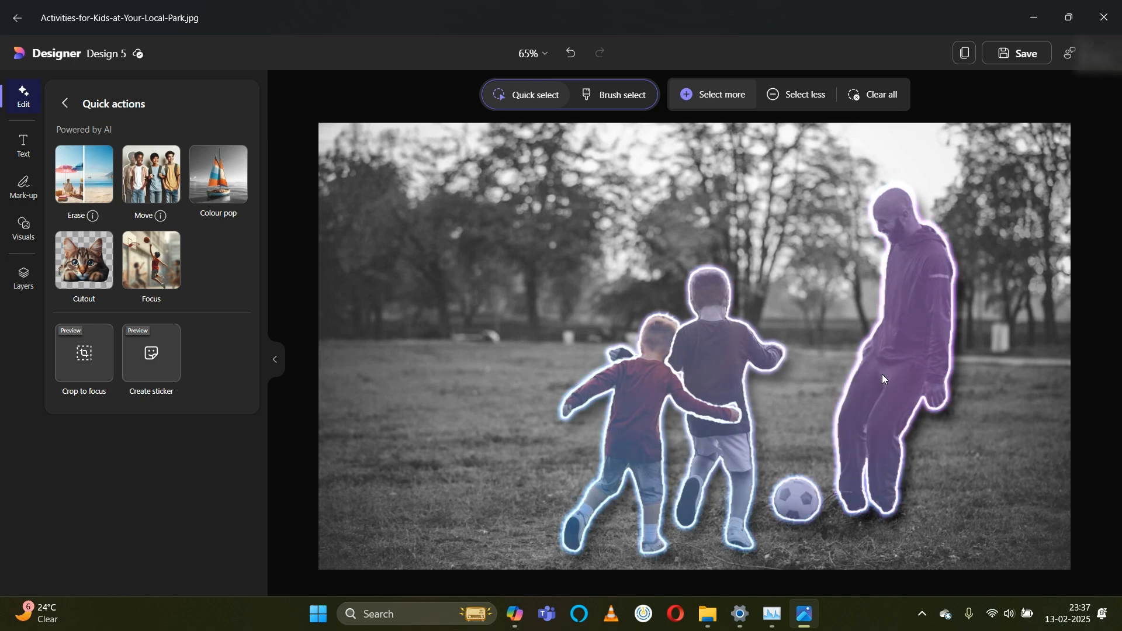
left_click(146, 261)
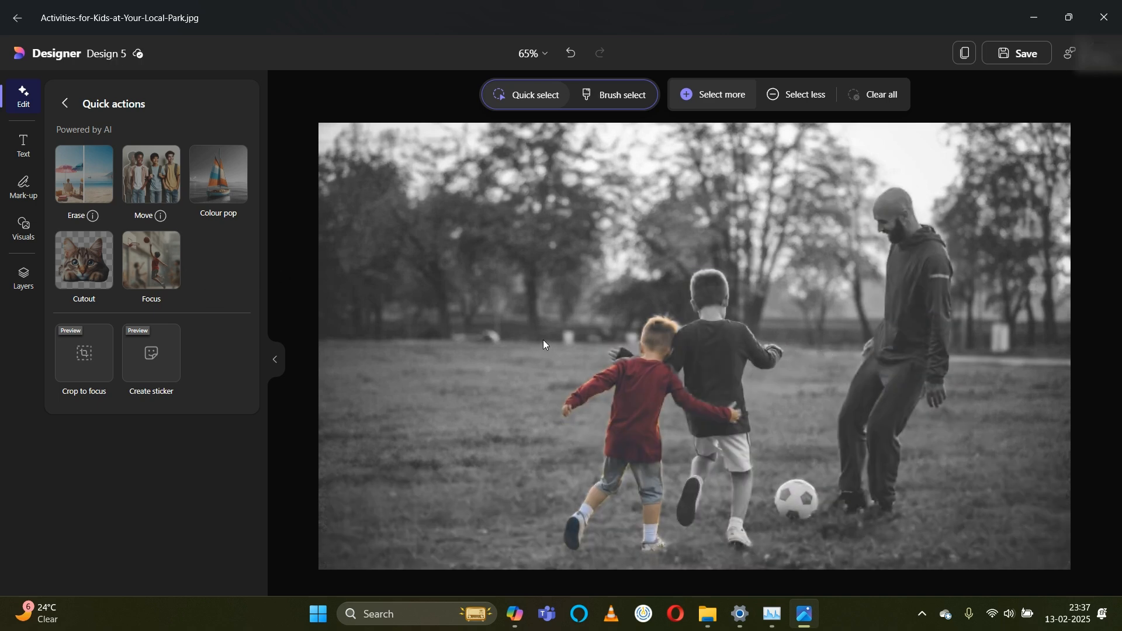
- Try the AI Erase action, look over the layer, text and mark-up options, and leave Designer for the photo view
left_click(76, 177)
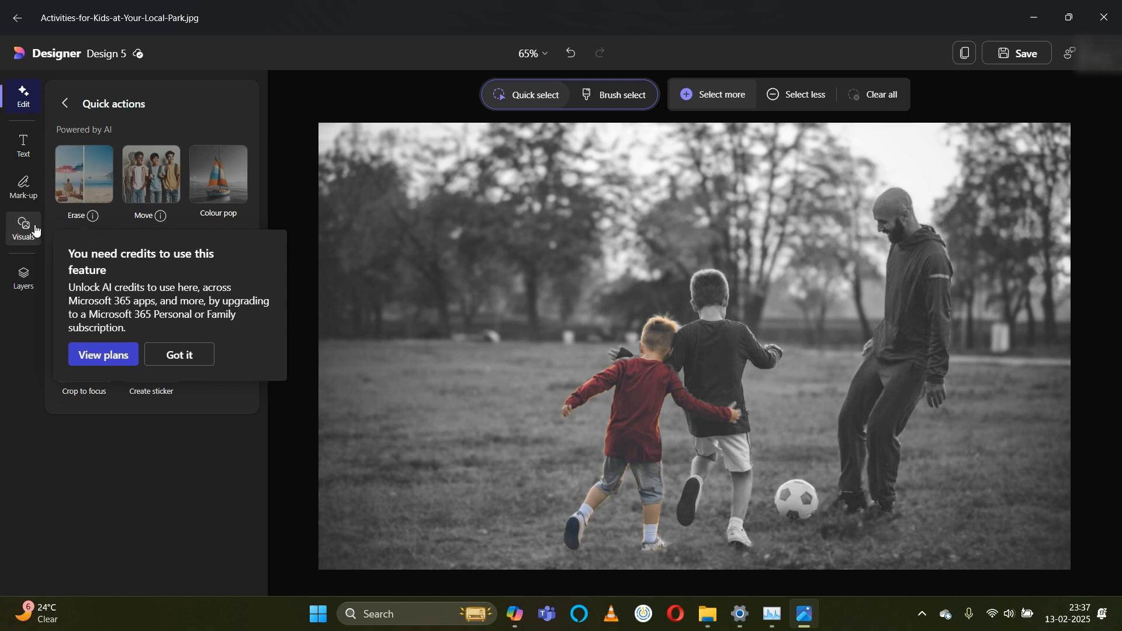
left_click(23, 285)
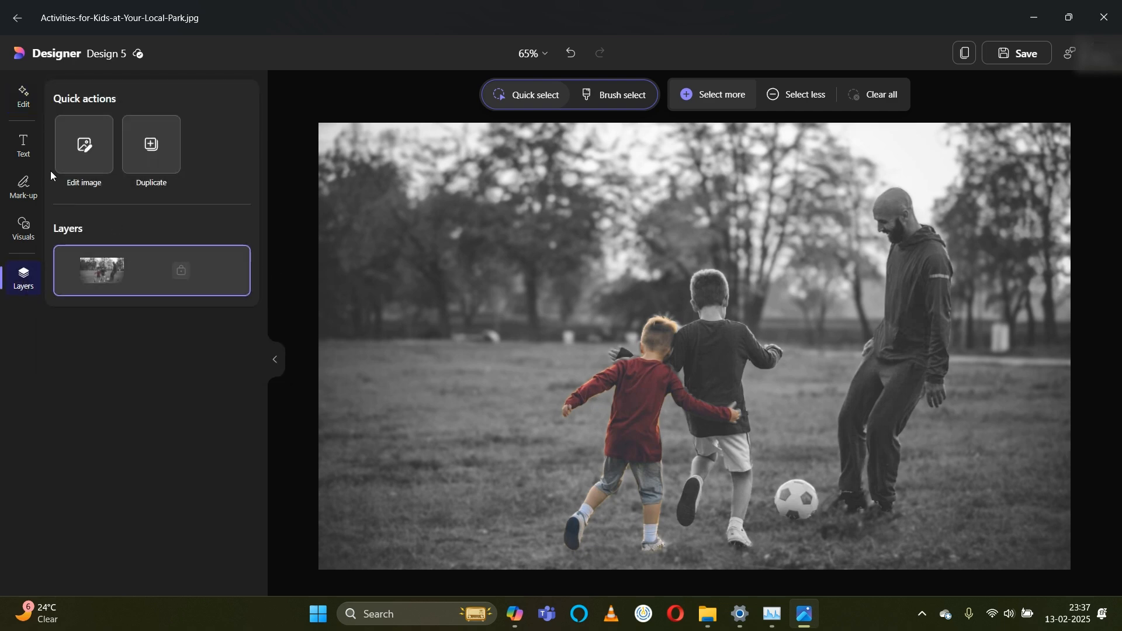
left_click(23, 146)
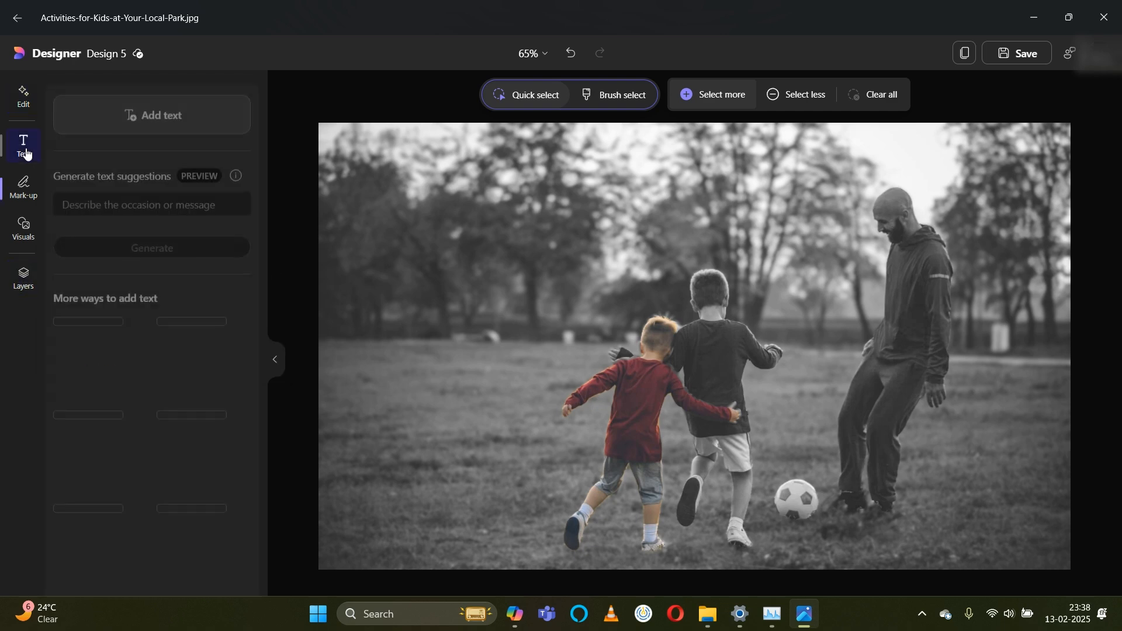
left_click(24, 186)
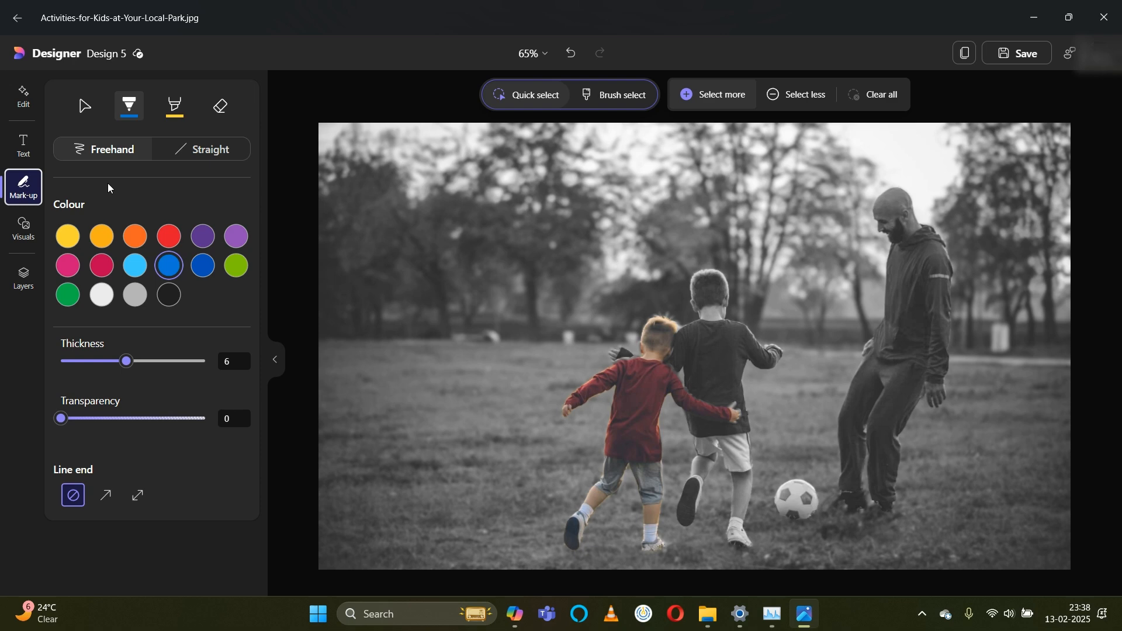
left_click(20, 20)
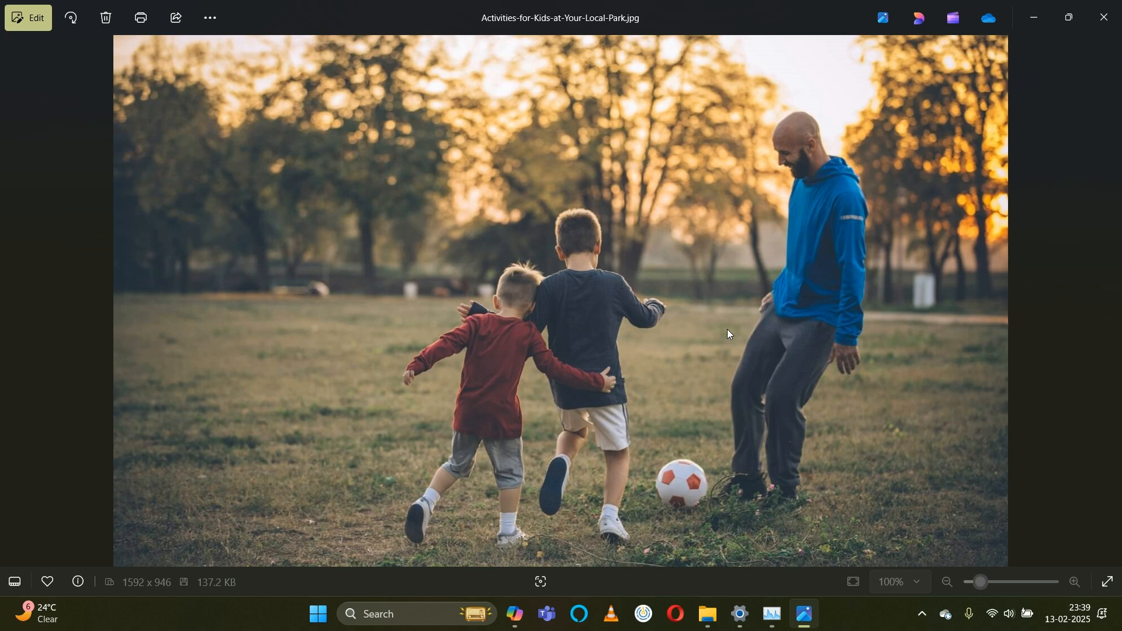
- Find and launch Live captions in Windows, and move its caption window up over the middle of the photo
key("Tab")
key("super")
type("cap")
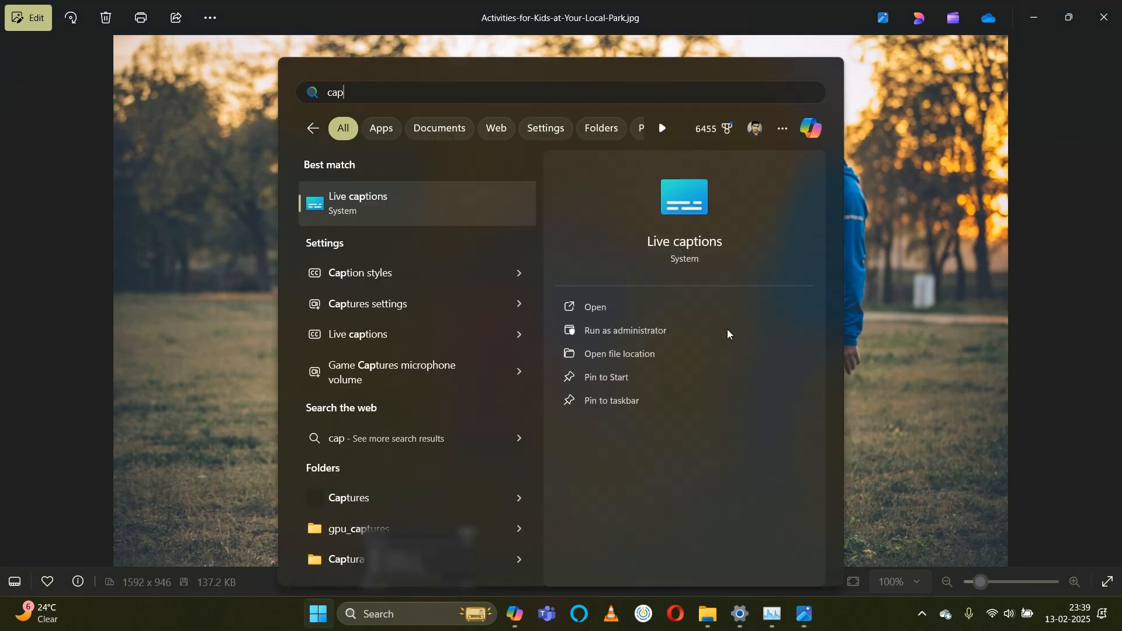
key("Return")
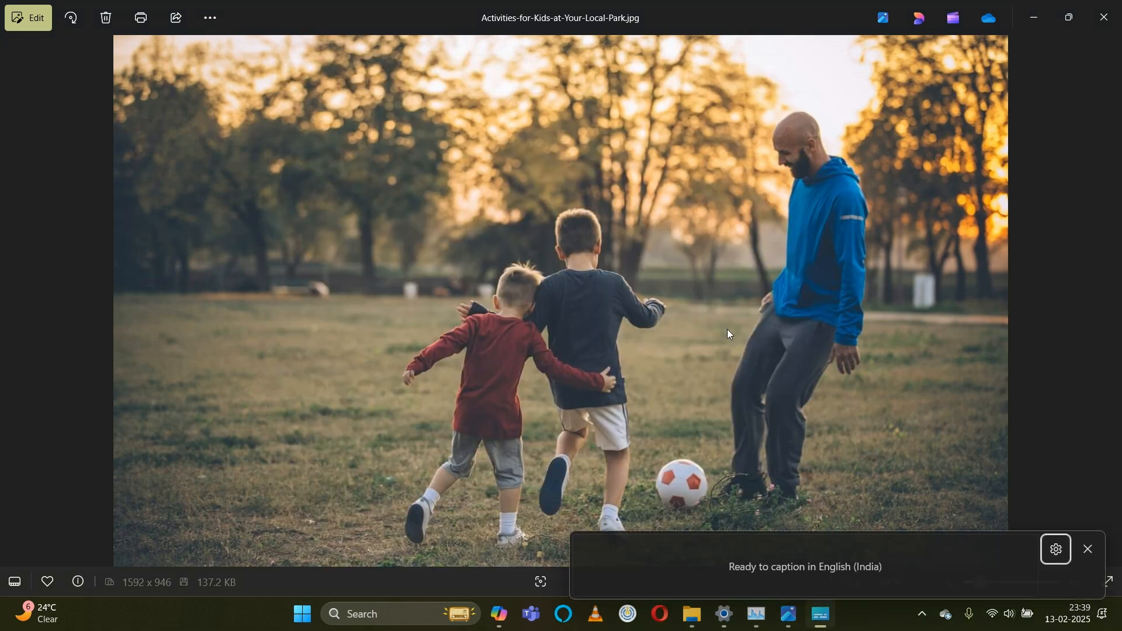
left_click_drag(834, 587, 775, 405)
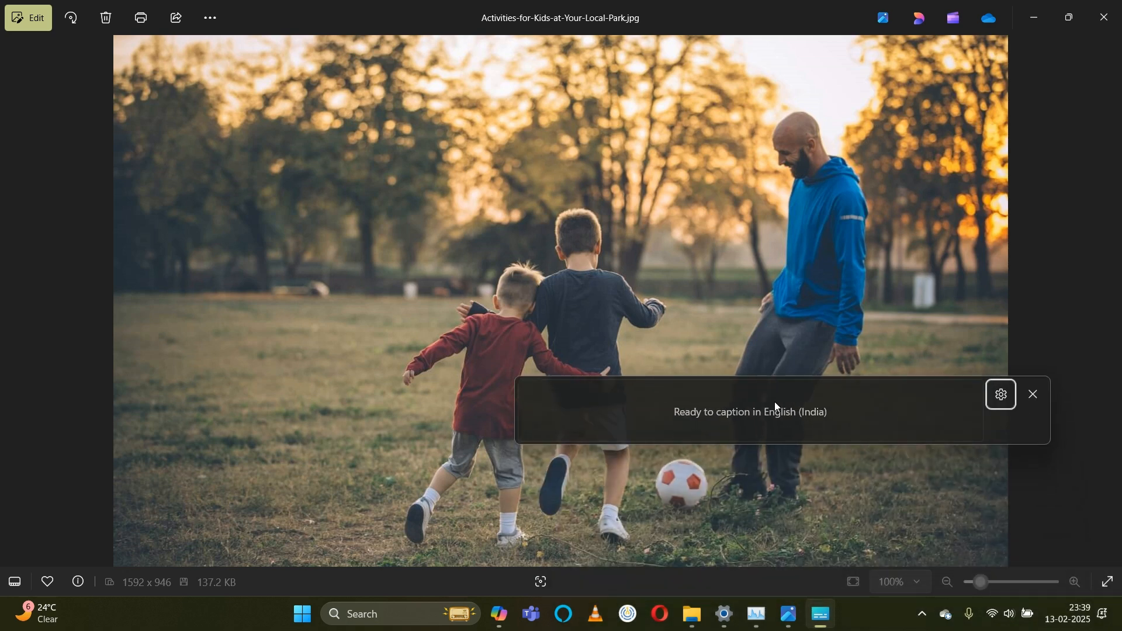